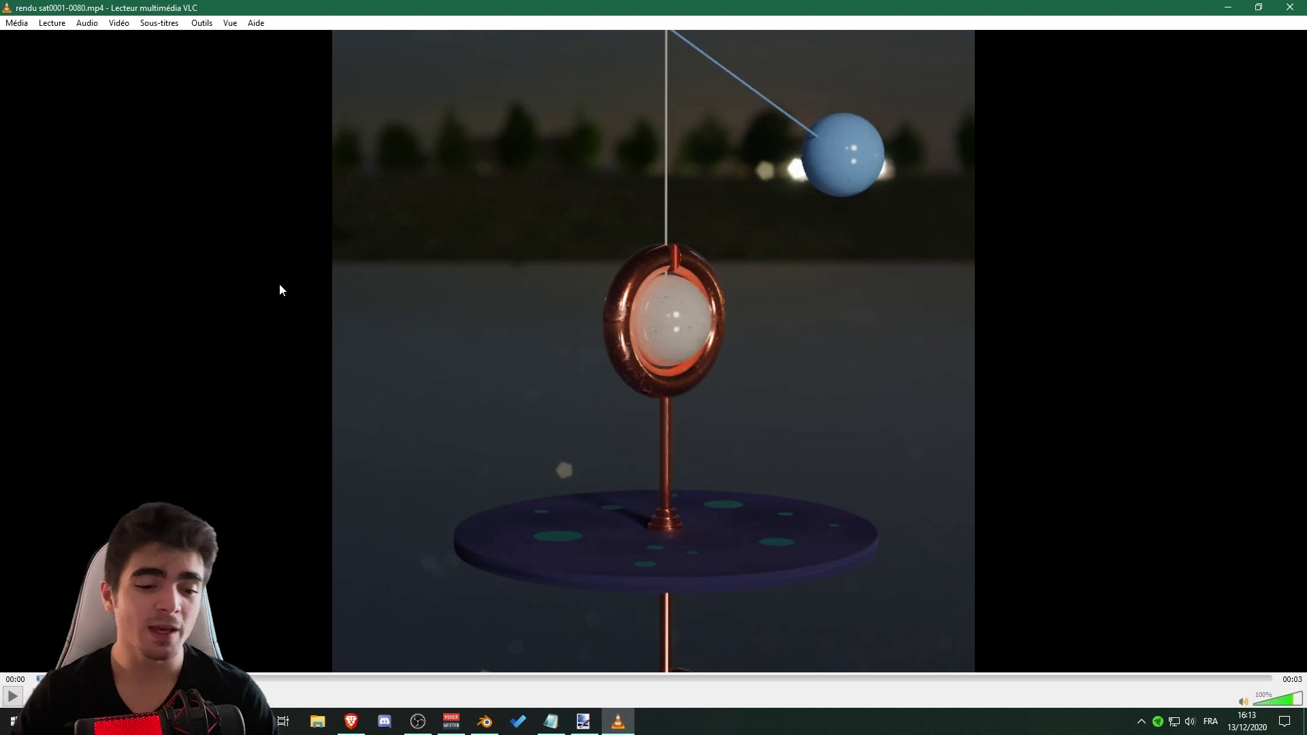
# - Replay the rendered animation rendu sat0001-0080.mp4 in VLC
pyautogui.click(8, 701)
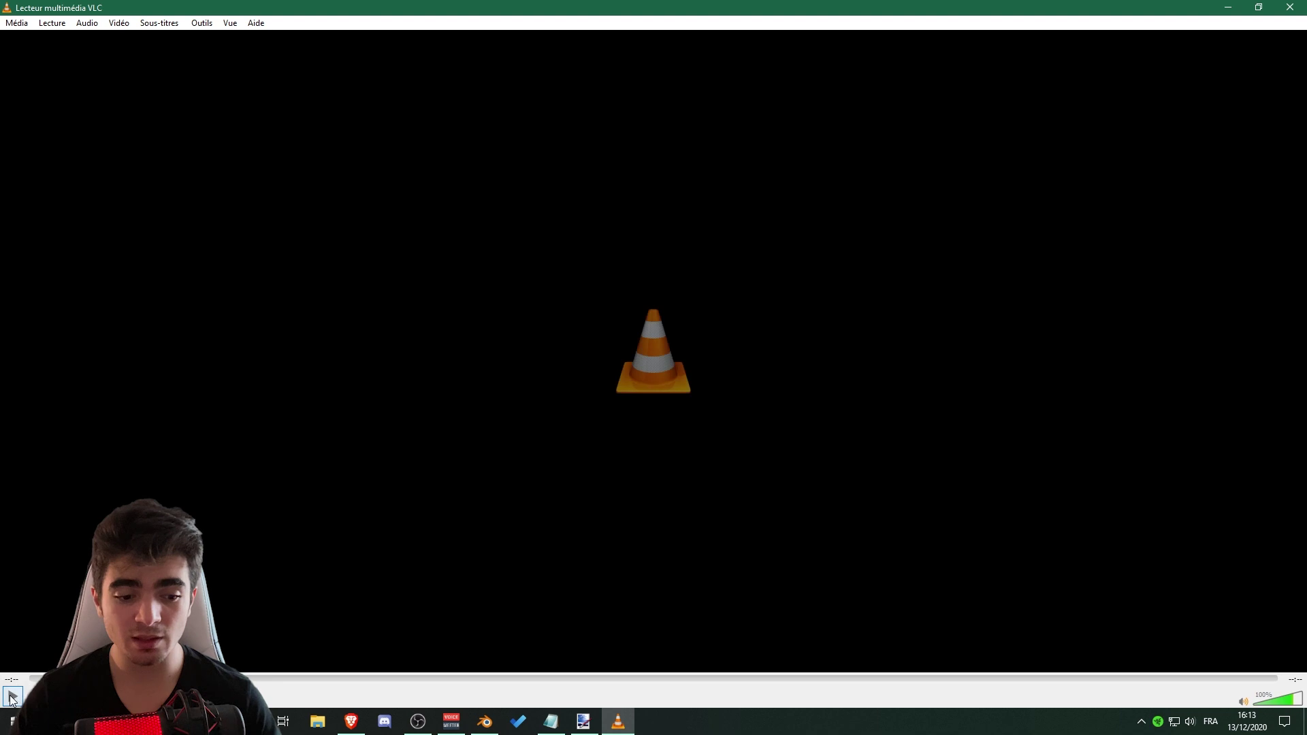
pyautogui.click(12, 697)
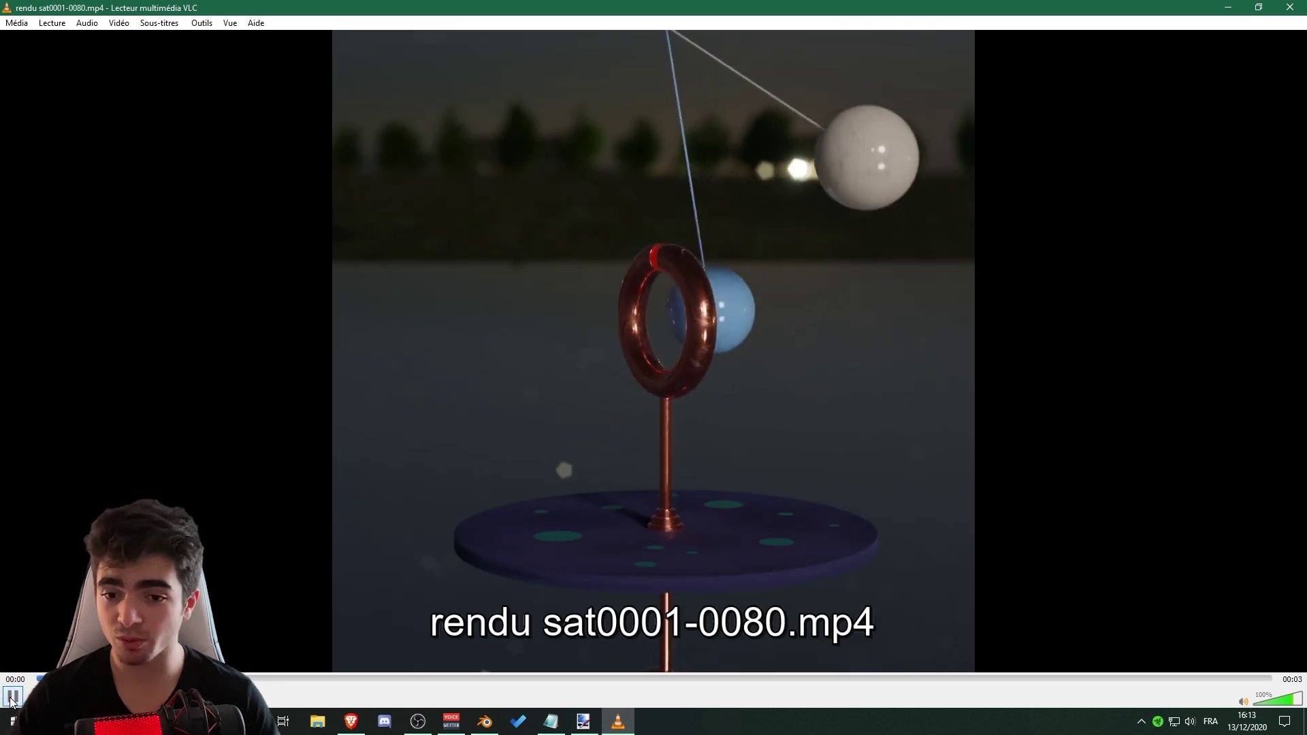
pyautogui.click(11, 697)
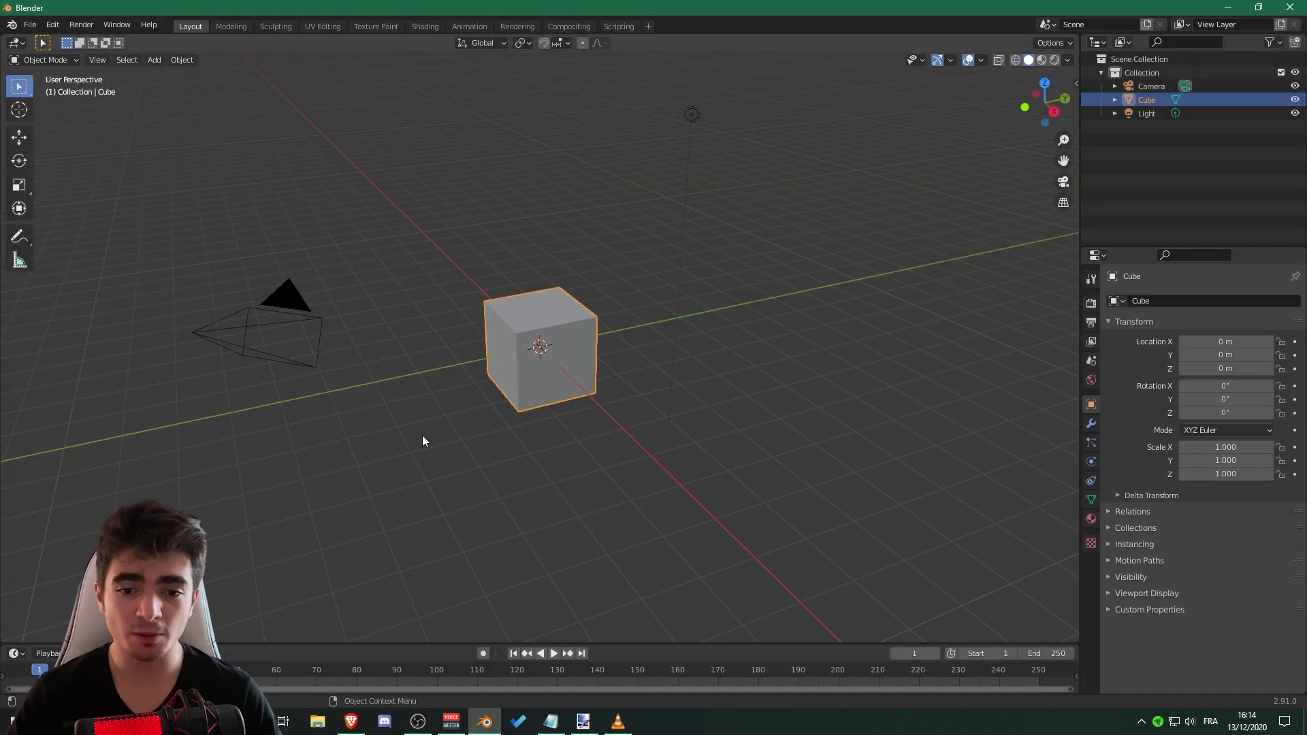
# - Switch to Blender and enlarge the timeline area beneath the 3D viewport
pyautogui.moveTo(422, 435); pyautogui.dragTo(478, 463, button='middle')
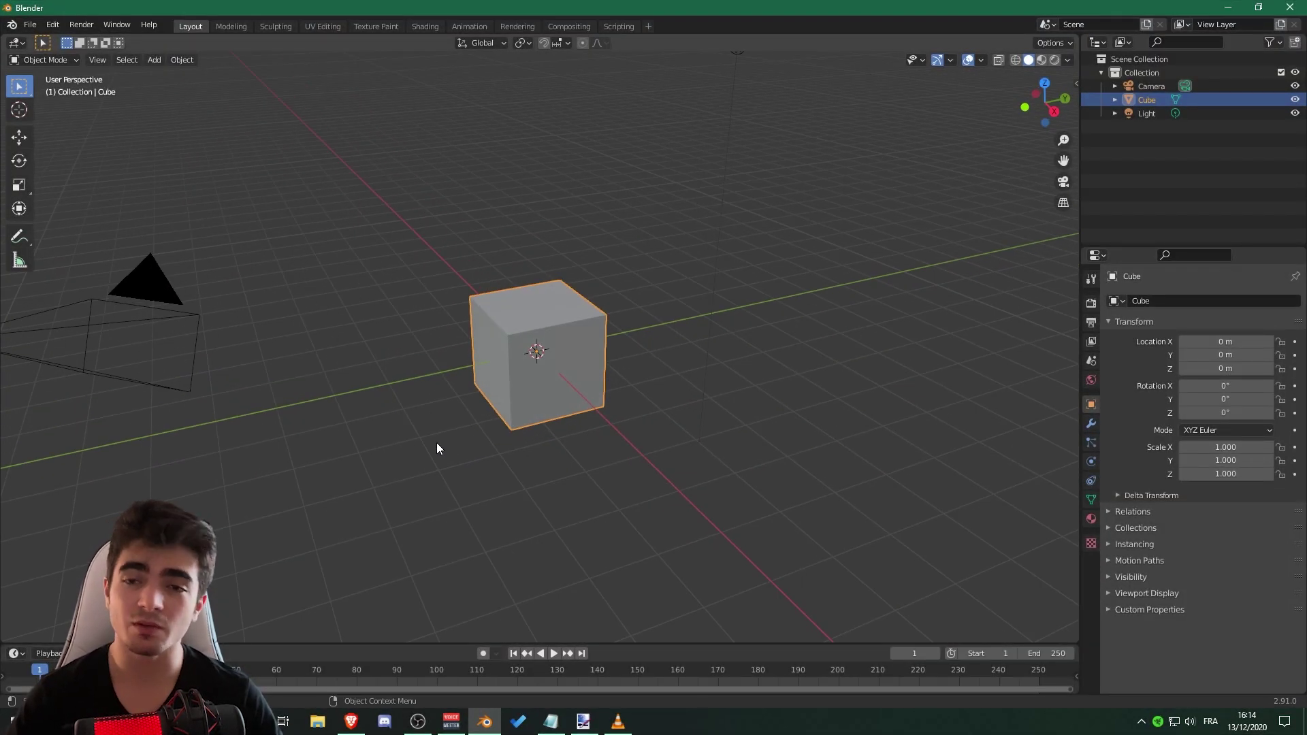
pyautogui.moveTo(436, 447); pyautogui.dragTo(536, 323, button='middle')
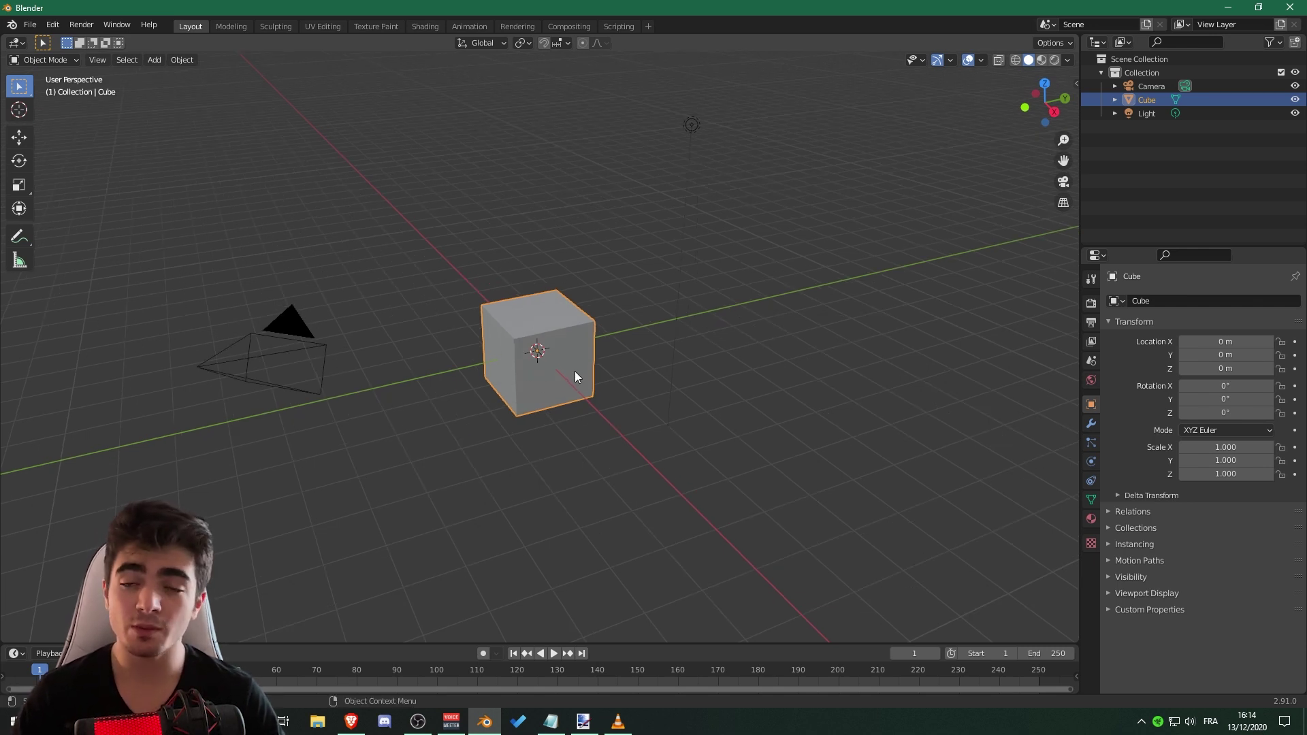
pyautogui.moveTo(610, 644); pyautogui.dragTo(653, 484)
pyautogui.scroll(-5, 672, 633)
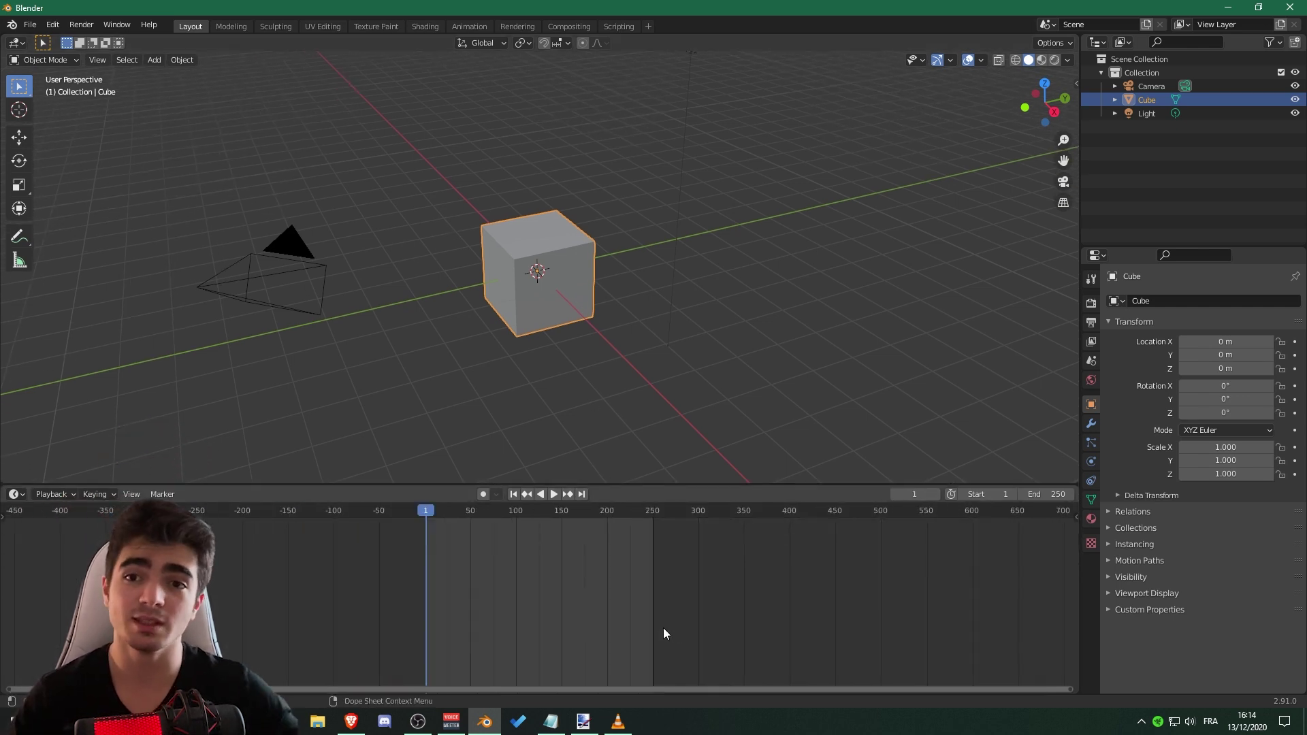
pyautogui.scroll(4, 613, 612)
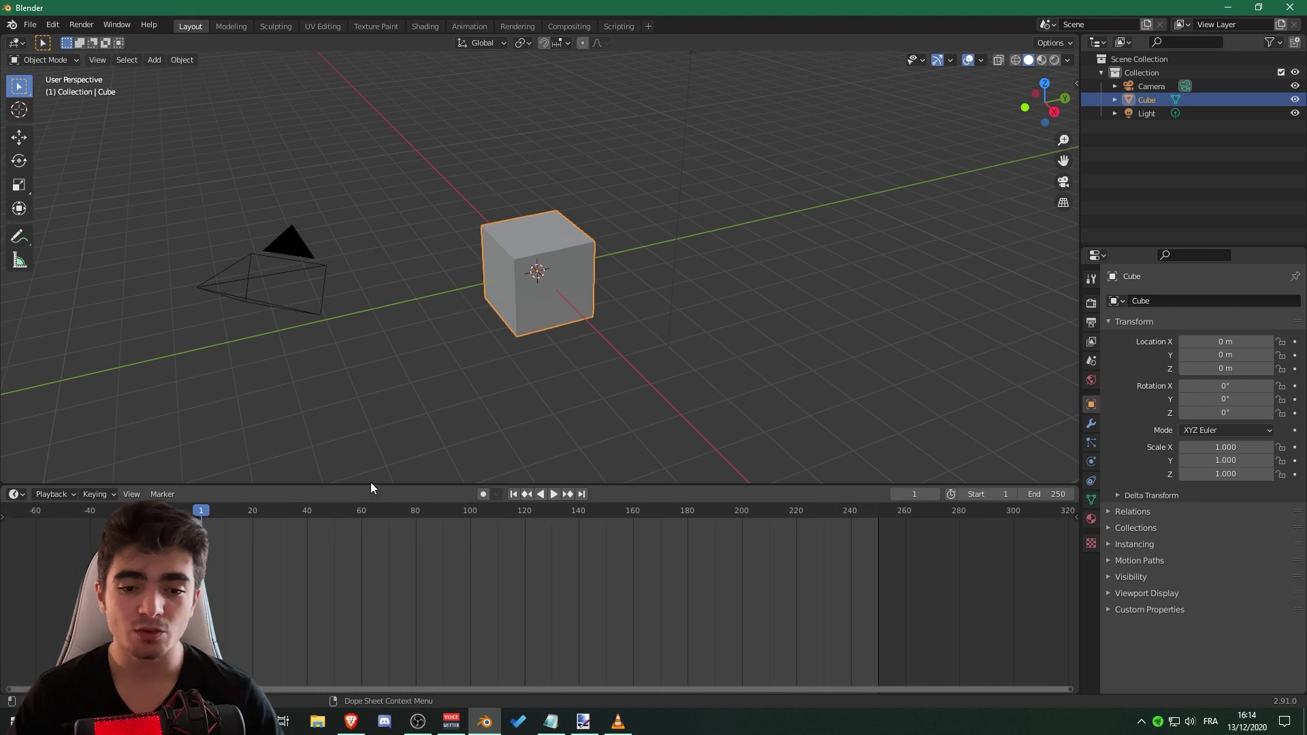
pyautogui.moveTo(356, 483); pyautogui.dragTo(370, 515)
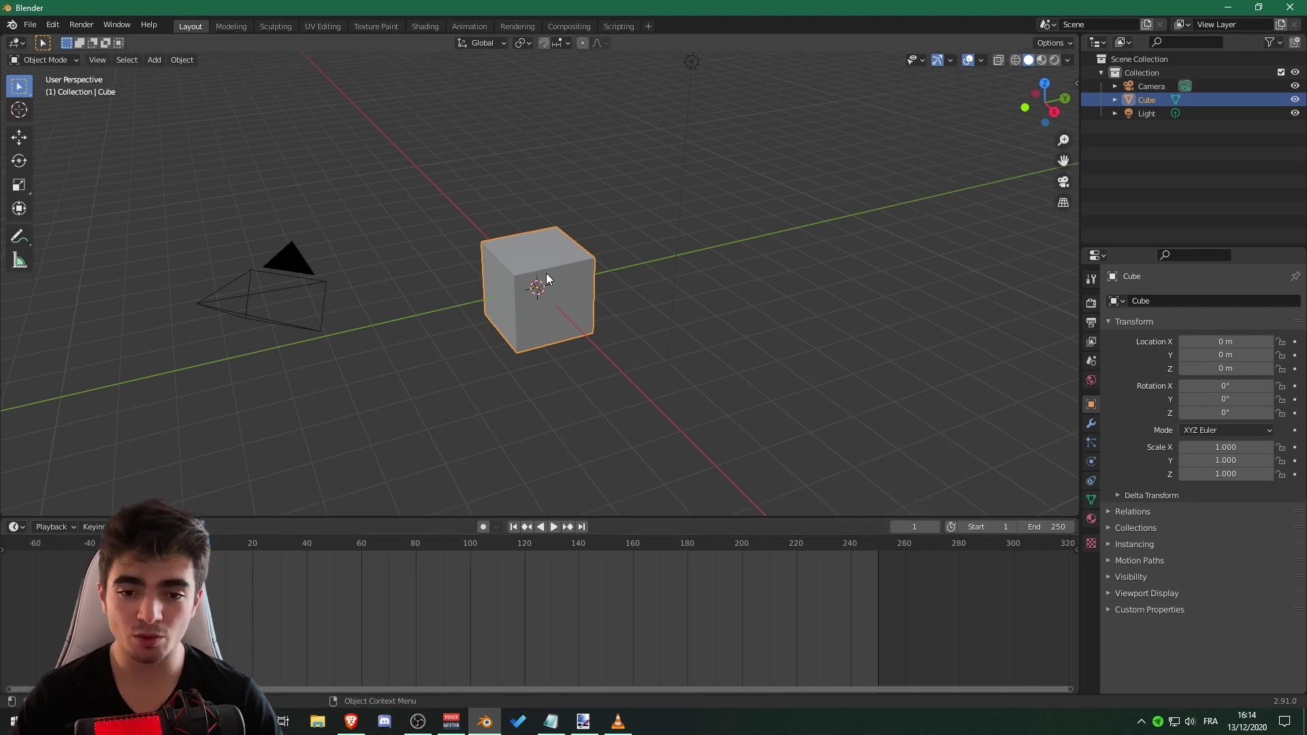
# - Insert a rotation keyframe for the cube at frame 1 and widen the properties area
pyautogui.press('i')
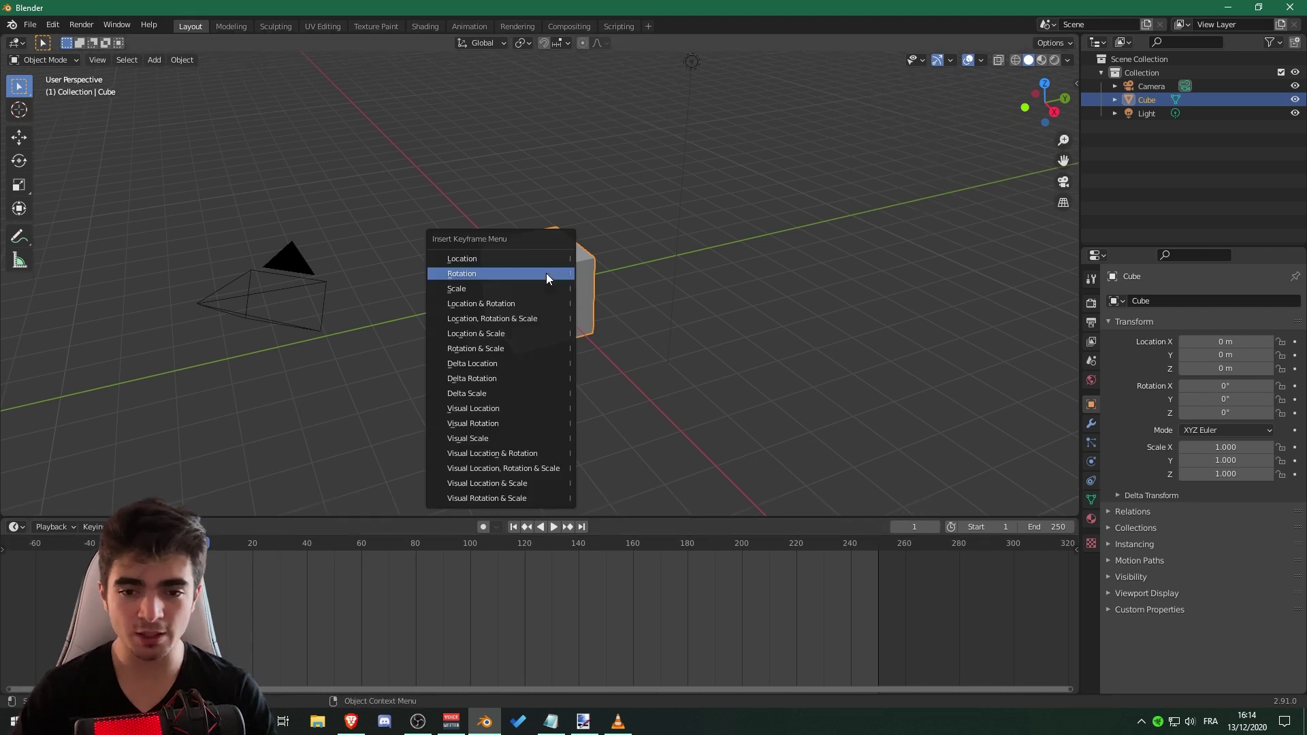
pyautogui.click(467, 277)
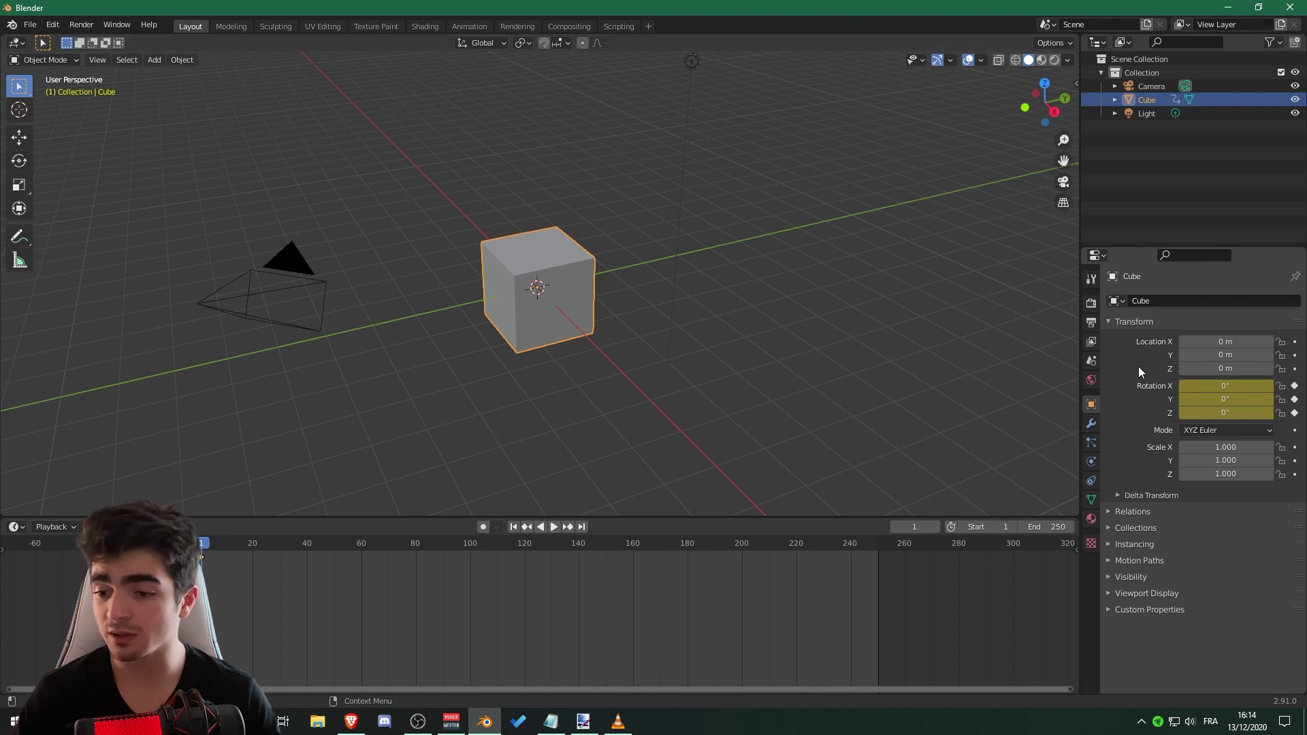
pyautogui.moveTo(1080, 385); pyautogui.dragTo(980, 385)
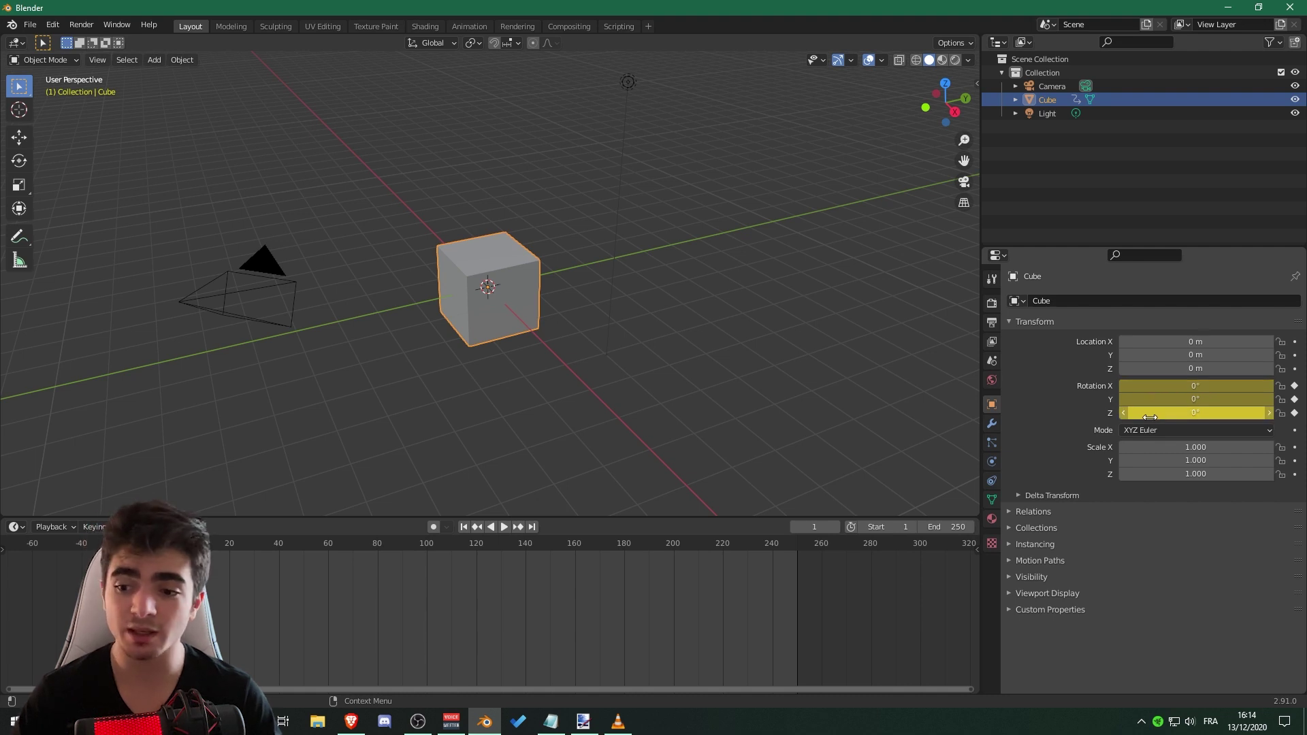
# - Set the current frame to 50 in the timeline, with playback stopped
pyautogui.scroll(2, 492, 397)
pyautogui.scroll(-1, 283, 561)
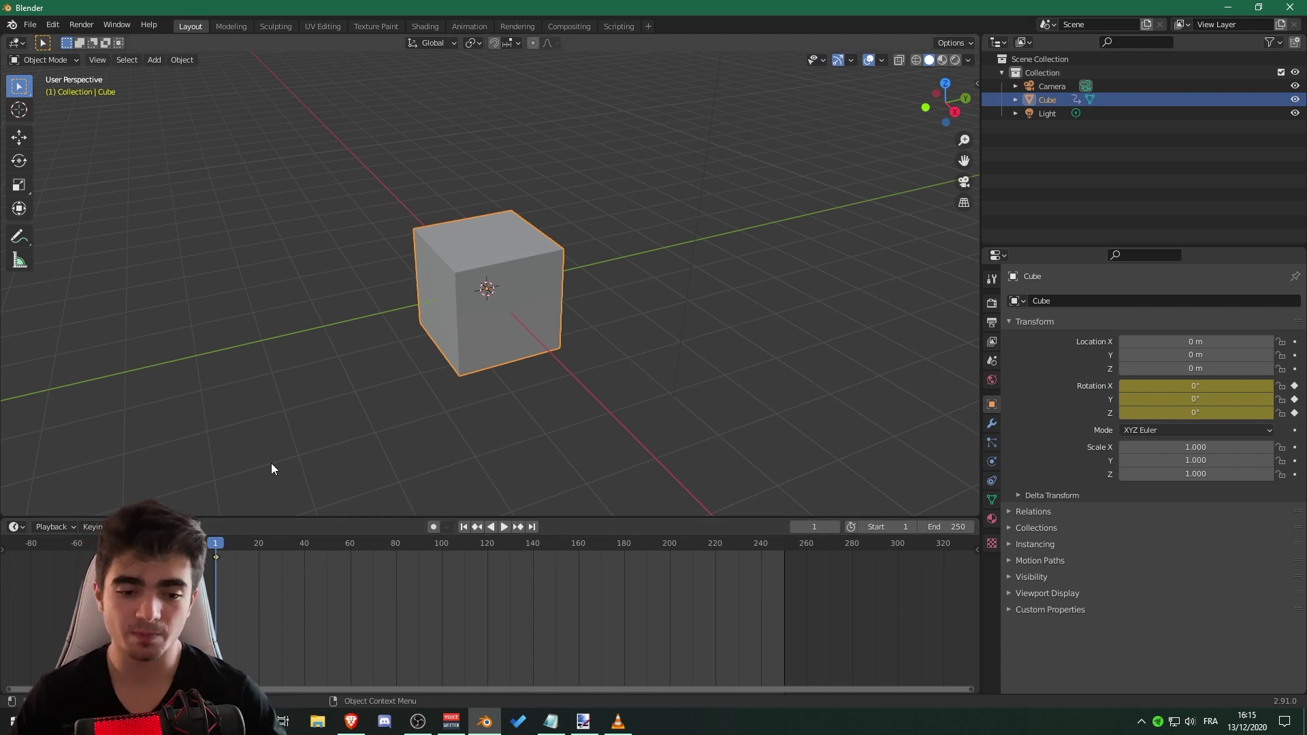
pyautogui.scroll(2, 328, 412)
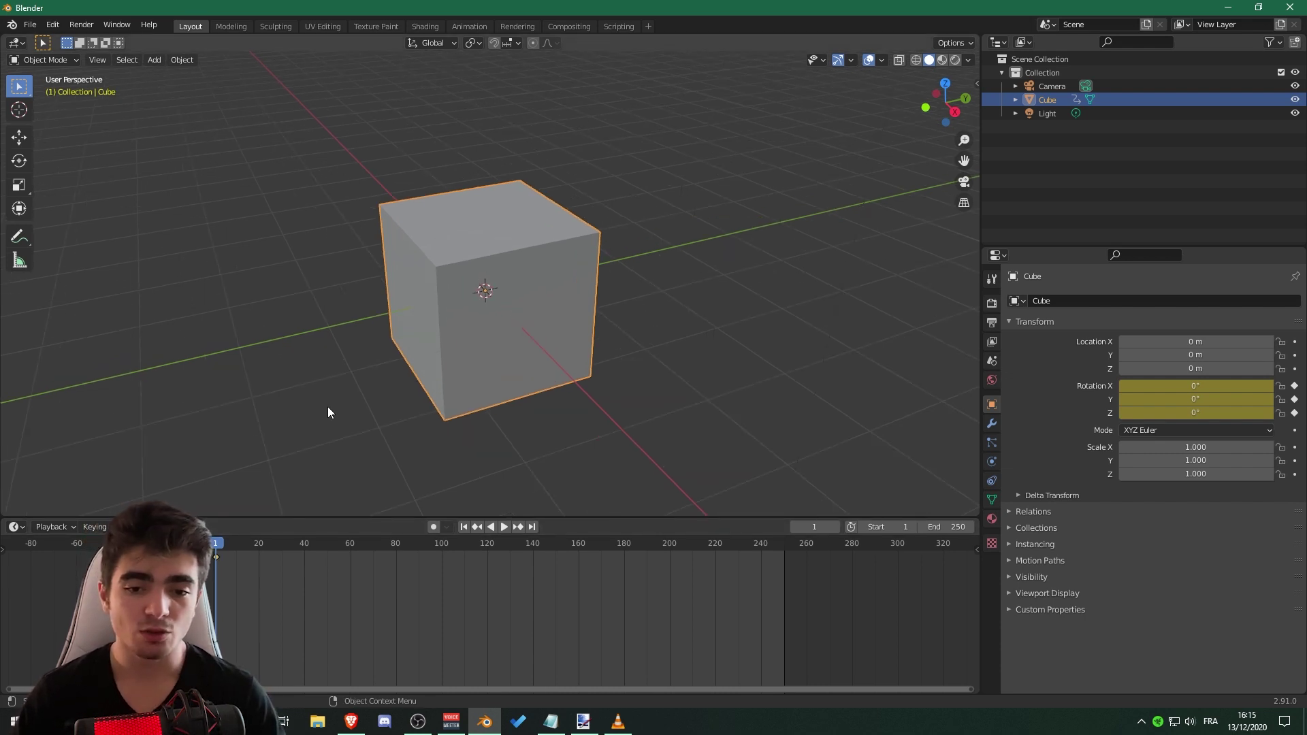
pyautogui.click(326, 545)
pyautogui.press('space')
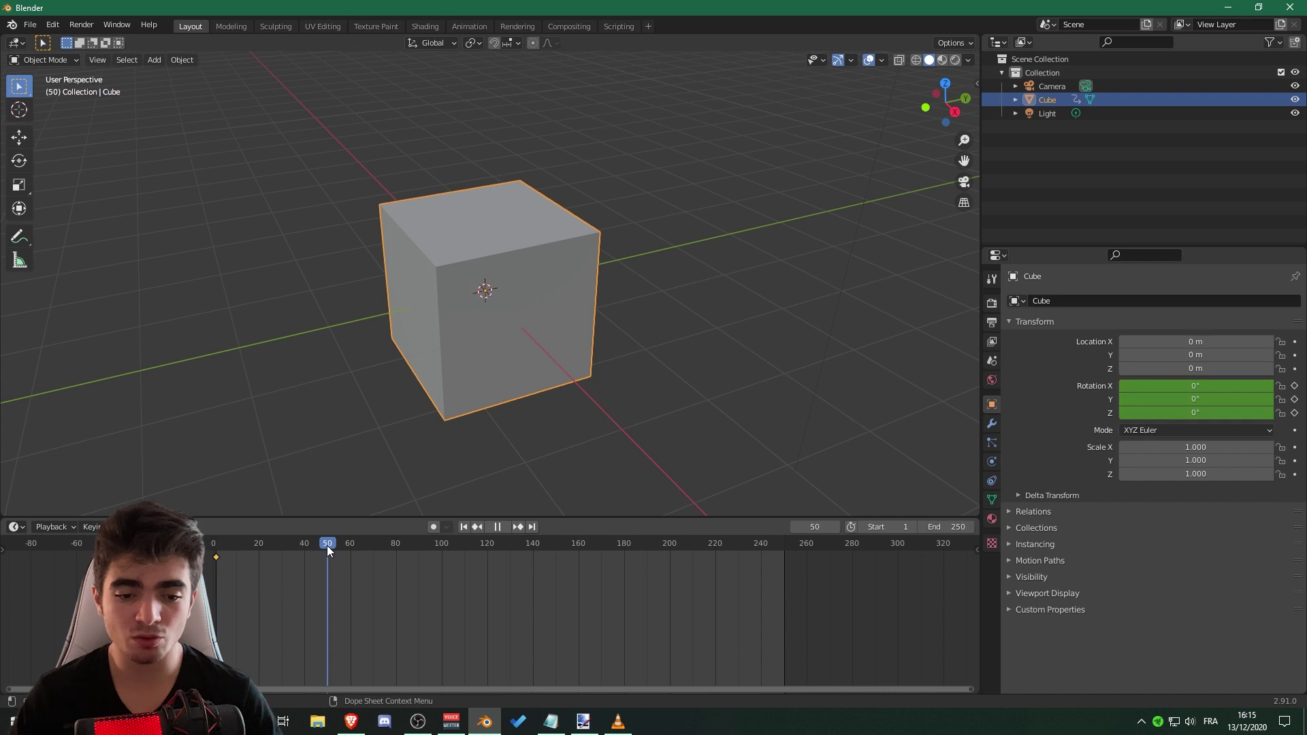
pyautogui.moveTo(327, 545); pyautogui.dragTo(327, 546)
pyautogui.press('space')
pyautogui.moveTo(353, 484); pyautogui.dragTo(554, 234, button='middle')
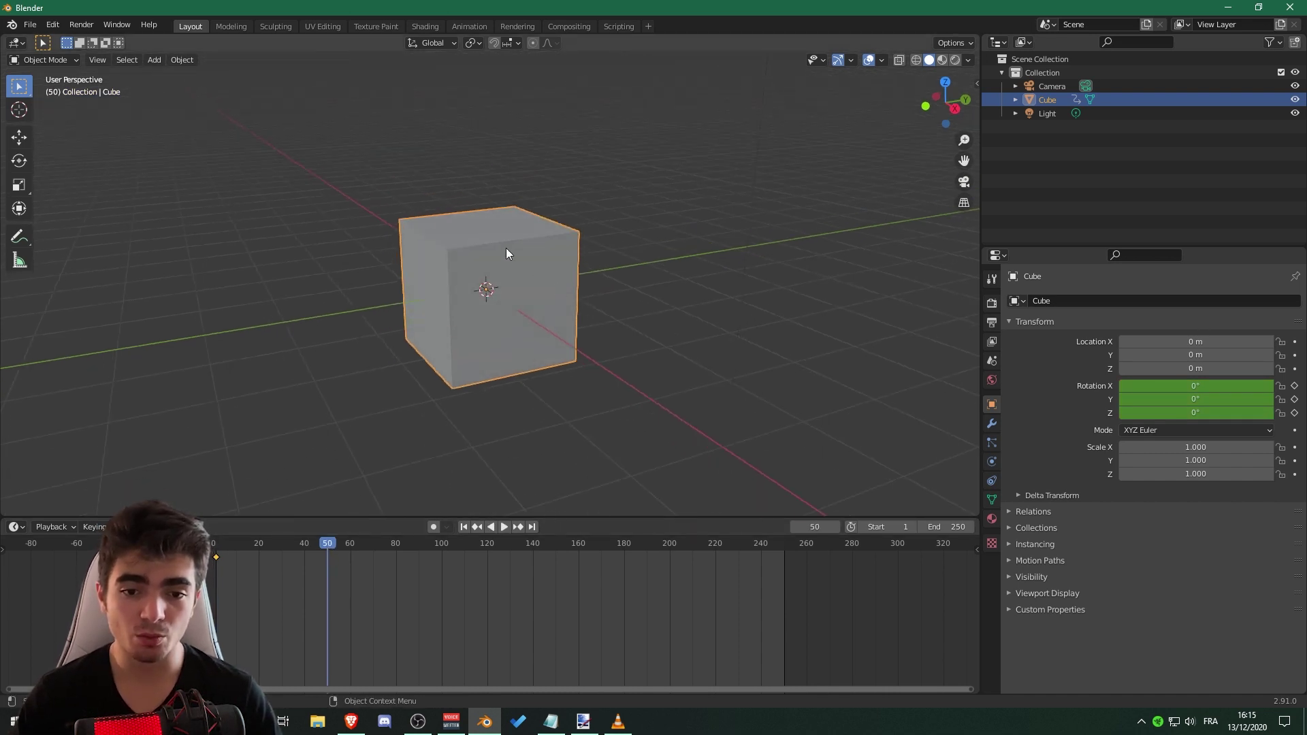
# - Rotate the cube 360° around the Z axis and insert a rotation keyframe at frame 50
pyautogui.press('r')
pyautogui.press('z')
pyautogui.press('3')
pyautogui.press('6')
pyautogui.write('0')
pyautogui.press('Return')
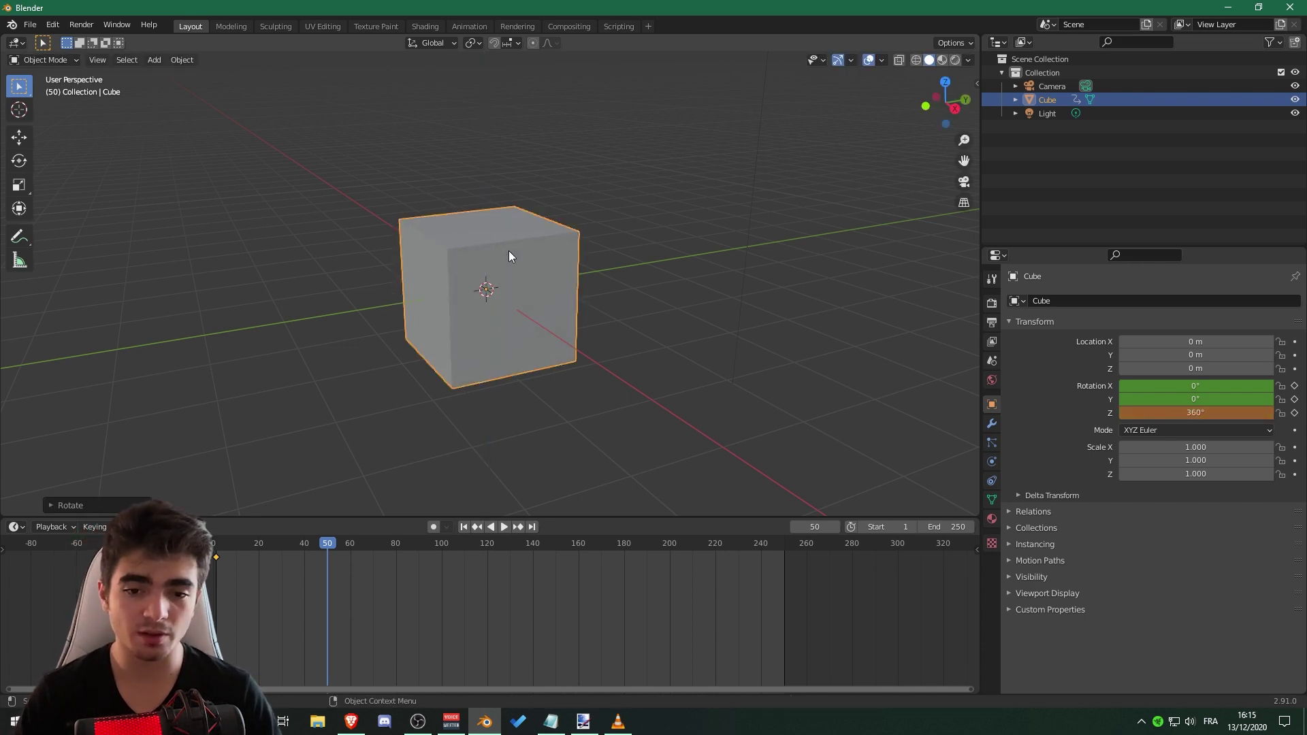
pyautogui.press('i')
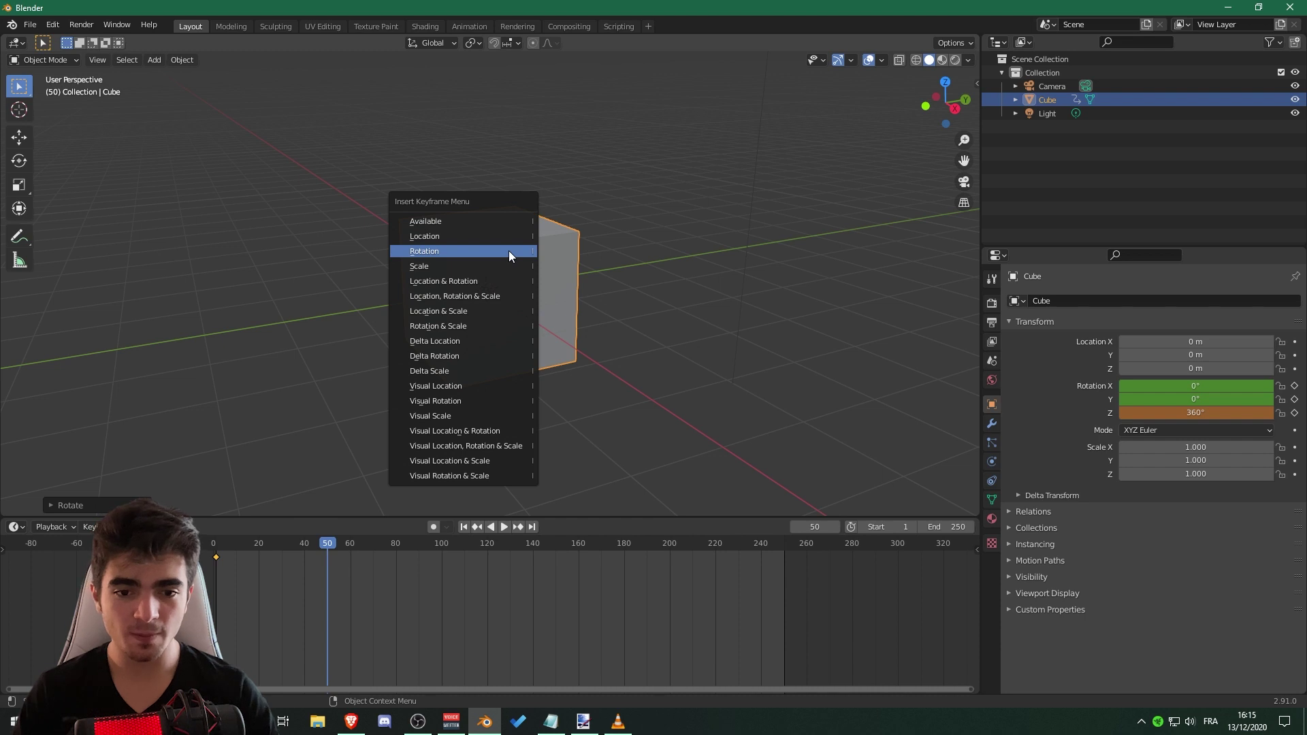
pyautogui.click(495, 251)
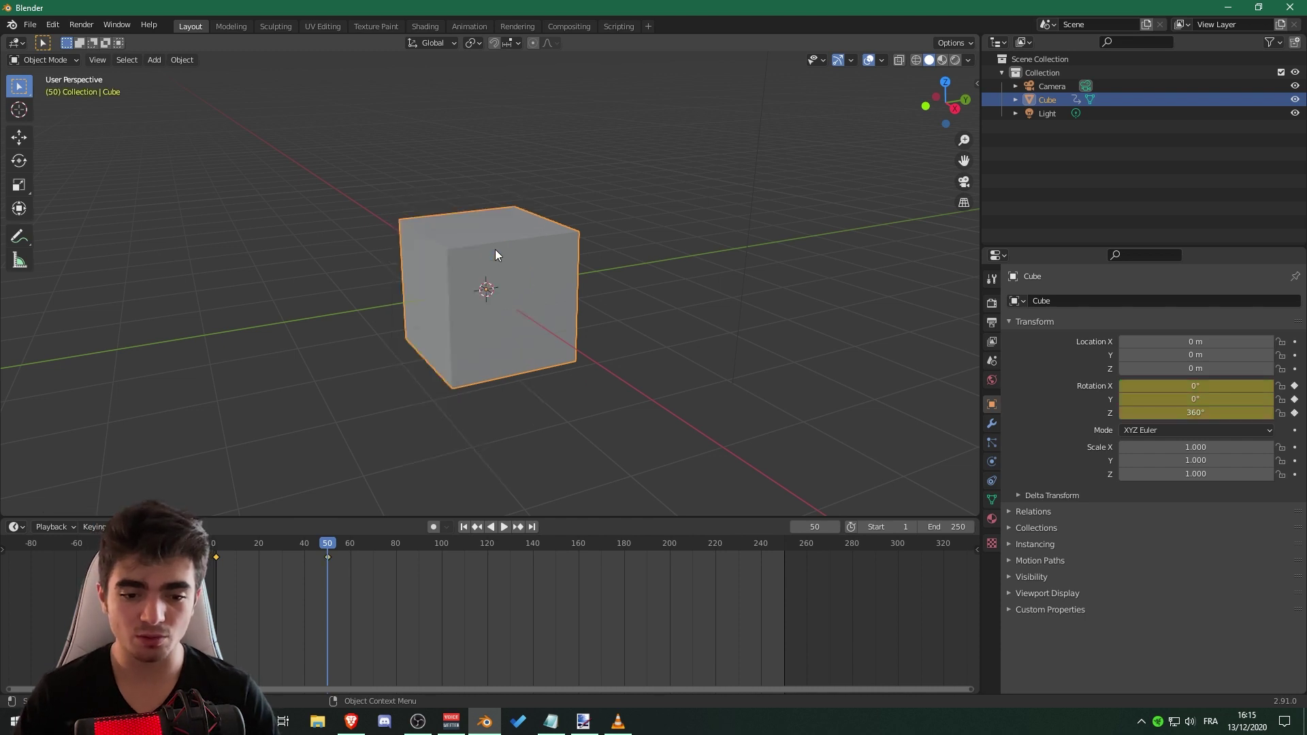
# - Play the cube's rotation animation from the beginning to check it, then stop playback
pyautogui.moveTo(328, 543); pyautogui.dragTo(213, 543)
pyautogui.click(497, 526)
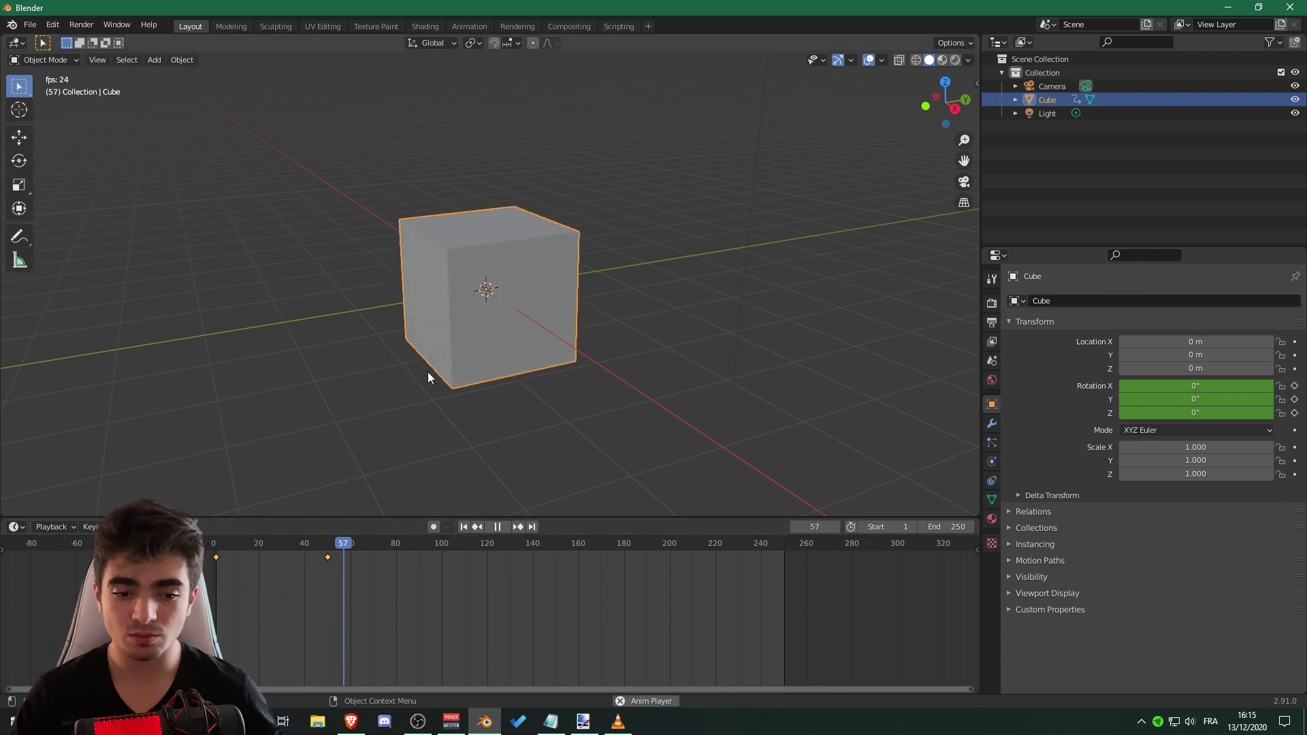
pyautogui.press('Escape')
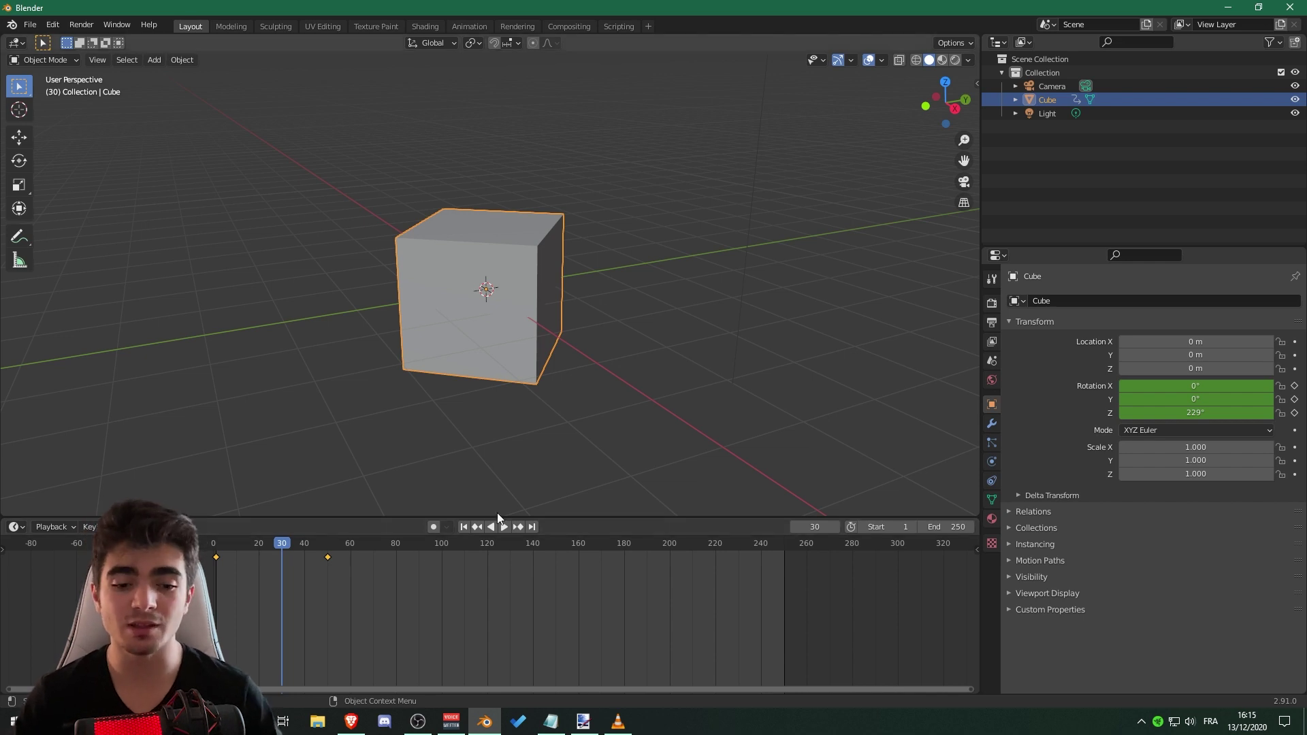
# - Widen the area holding the Outliner and change the Outliner into a Graph Editor
pyautogui.moveTo(976, 144); pyautogui.dragTo(818, 145)
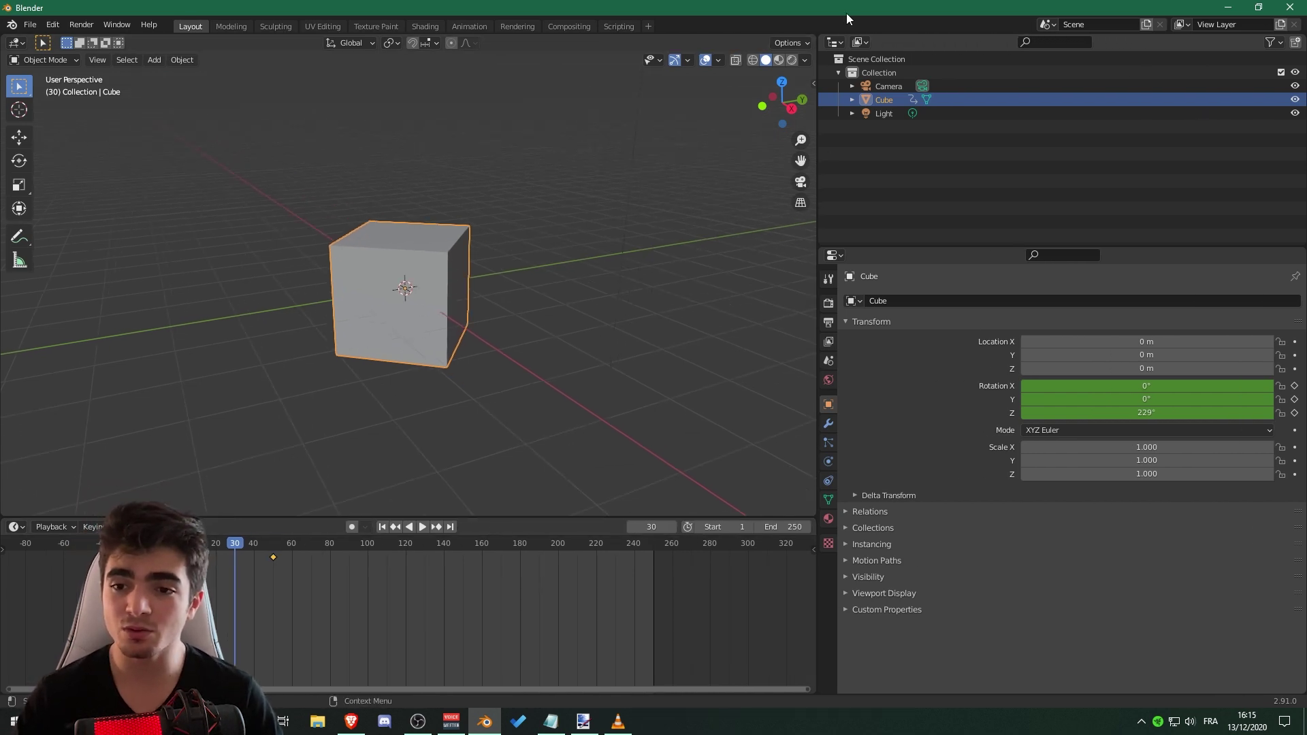
pyautogui.click(833, 42)
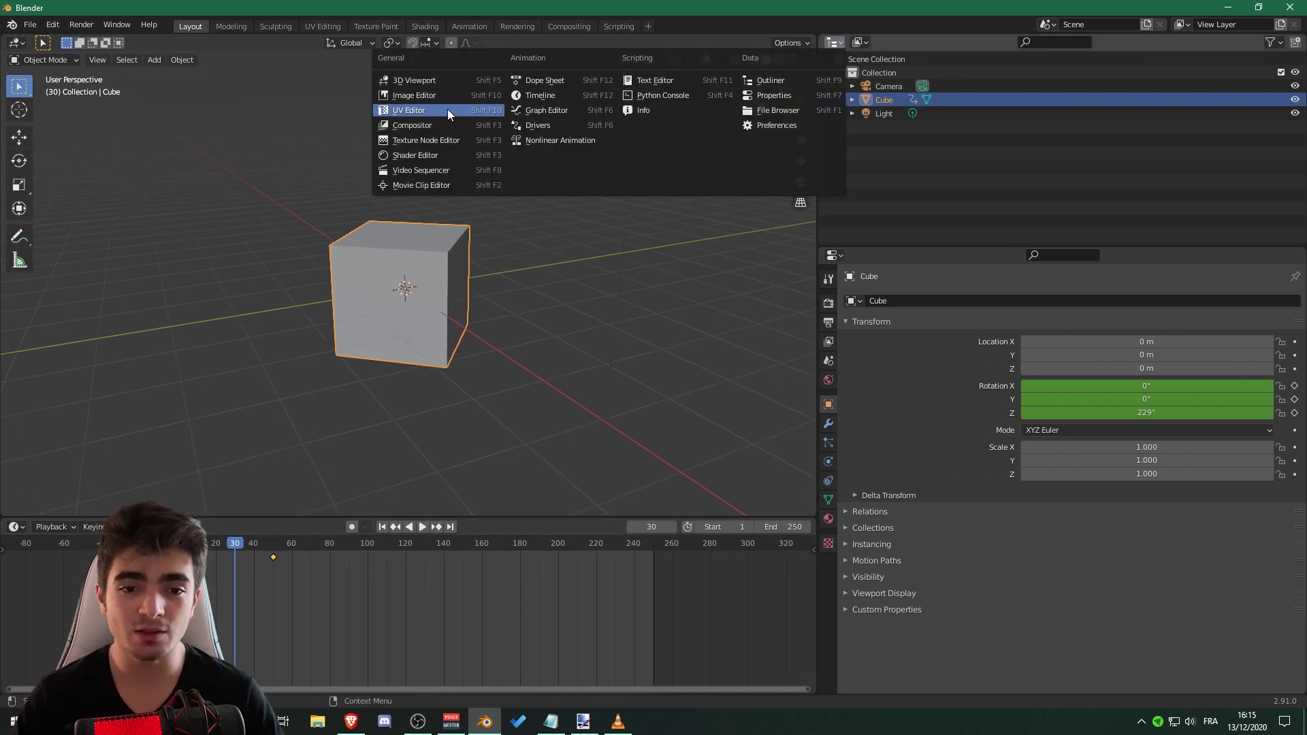
pyautogui.click(544, 110)
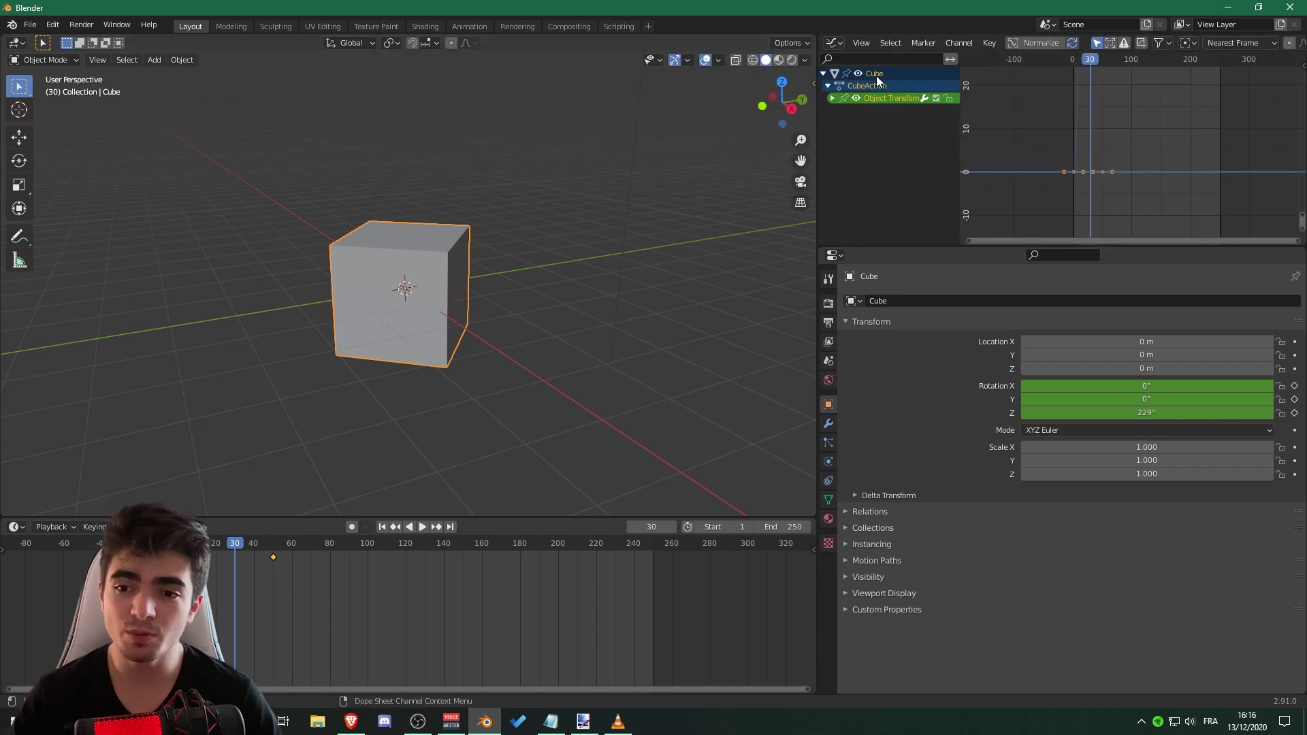
# - Expand the cube's Object Transforms channels and select the Z Euler Rotation curve, fitting its whole shape in the graph
pyautogui.click(831, 98)
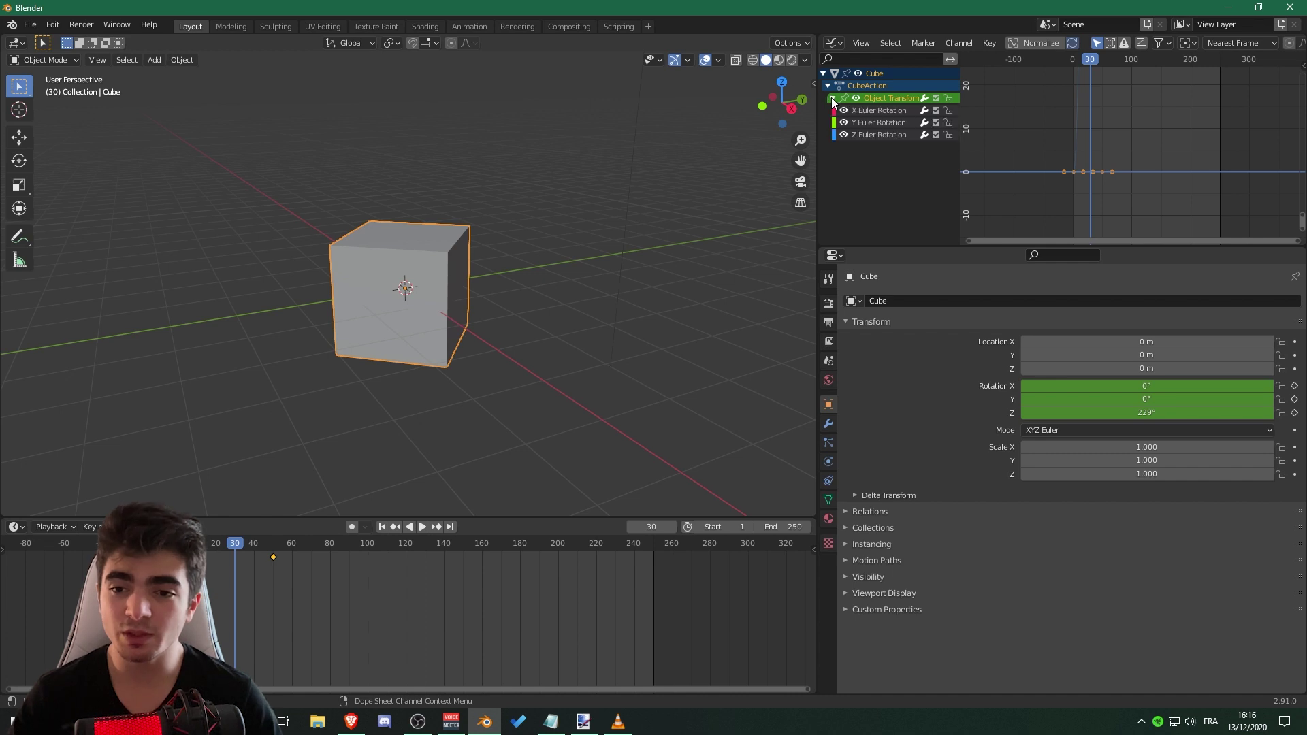
pyautogui.click(868, 111)
pyautogui.click(870, 122)
pyautogui.click(863, 135)
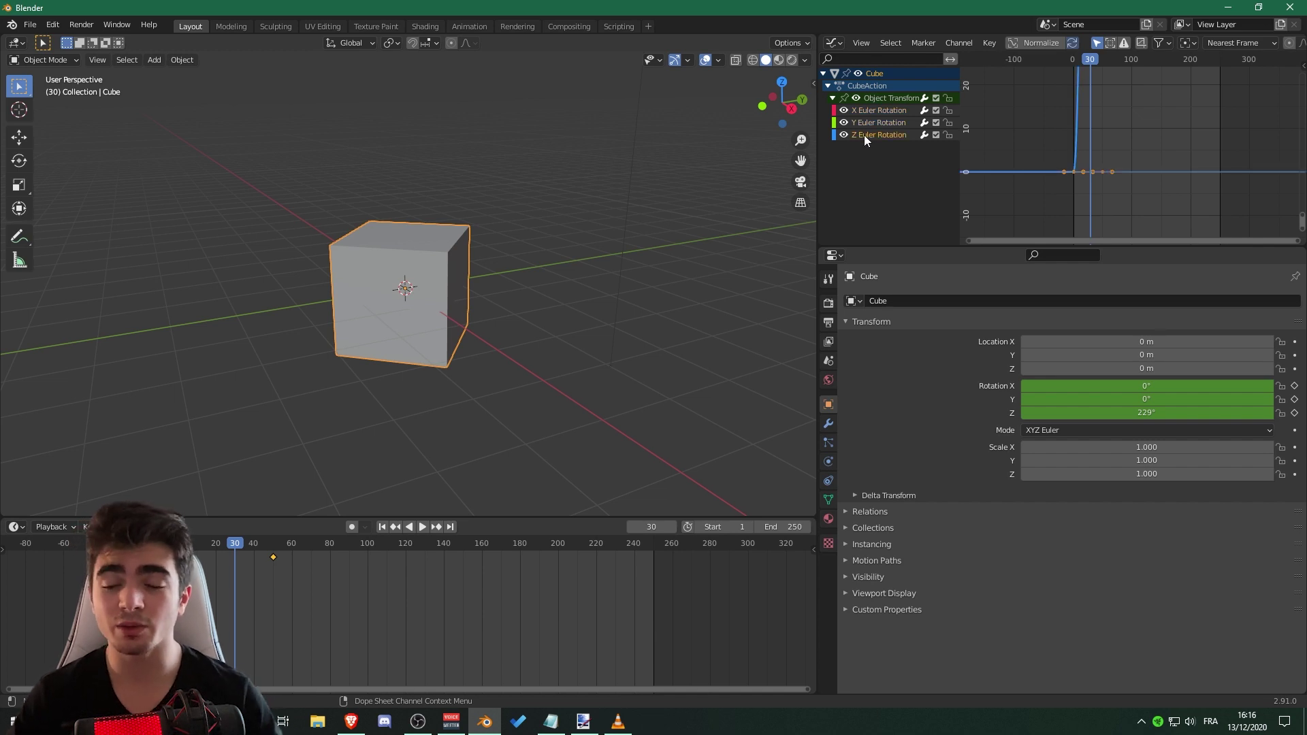
pyautogui.click(874, 109)
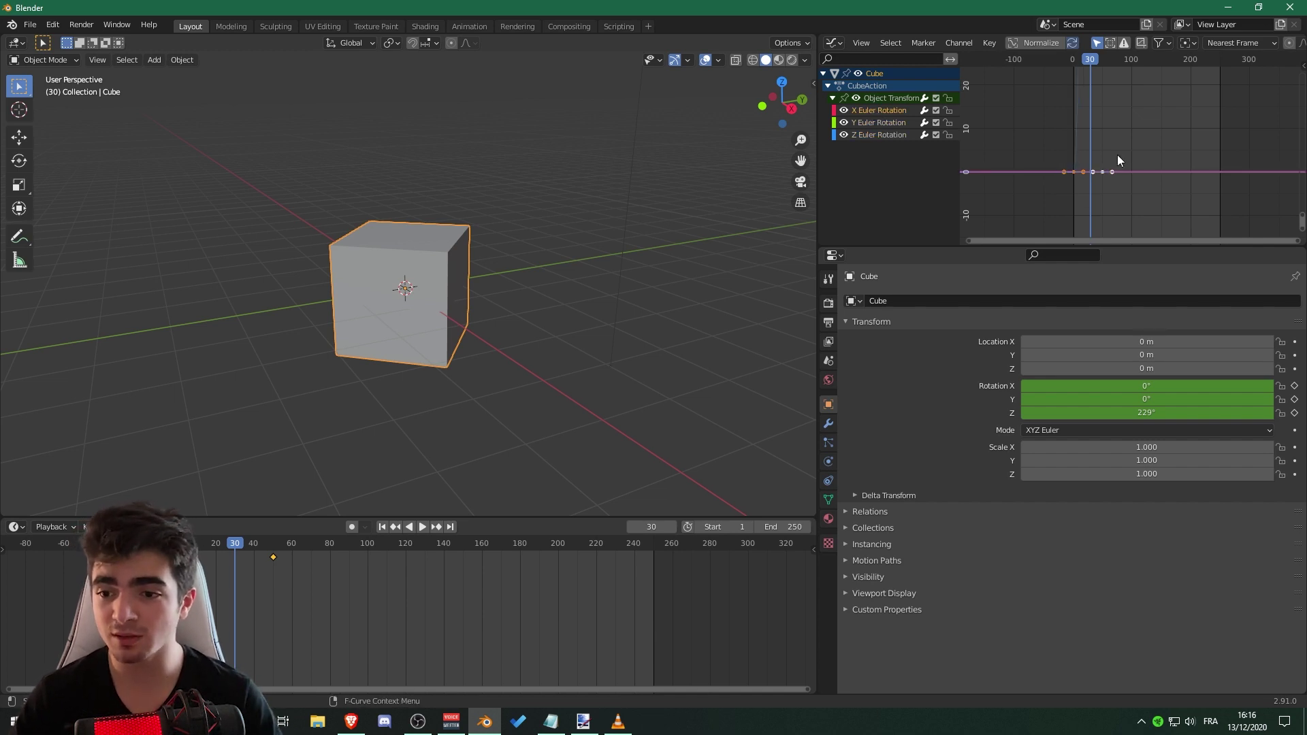
pyautogui.click(869, 134)
pyautogui.scroll(-8, 1080, 133)
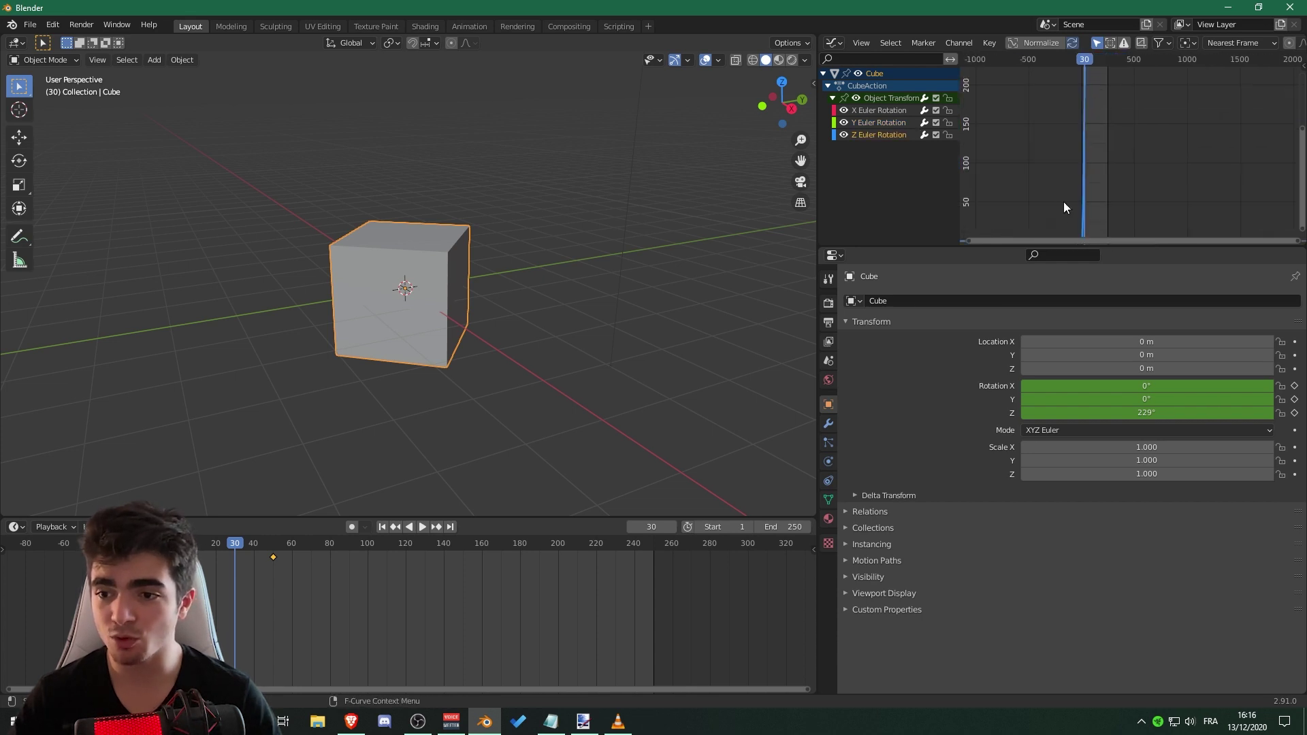
pyautogui.press('Home')
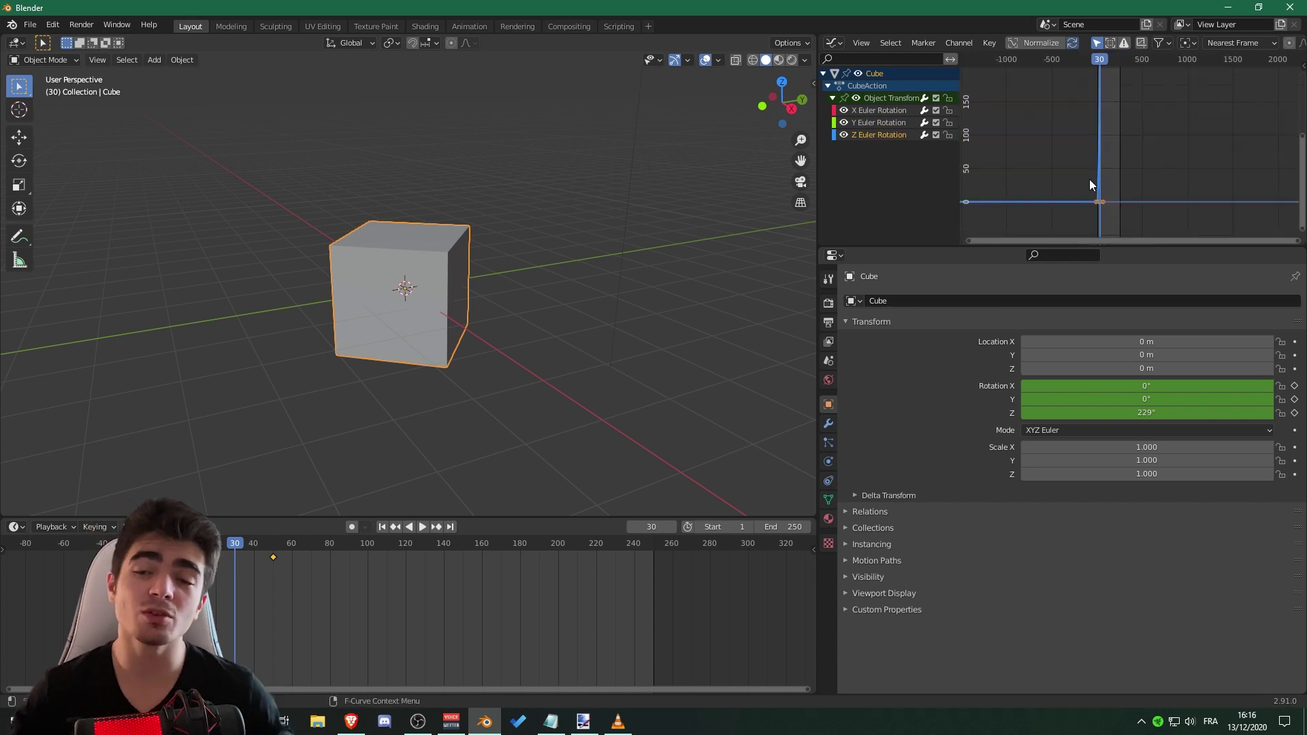
pyautogui.moveTo(1095, 165)
pyautogui.keyDown('ctrl'); pyautogui.mouseDown(button='middle')
pyautogui.moveTo(1122, 224)
pyautogui.moveTo(1143, 144)
pyautogui.moveTo(1116, 97)
pyautogui.moveTo(1118, 157)
pyautogui.moveTo(1112, 133)
pyautogui.moveTo(1124, 145)
pyautogui.moveTo(1085, 182)
pyautogui.mouseUp(button='middle'); pyautogui.keyUp('ctrl')
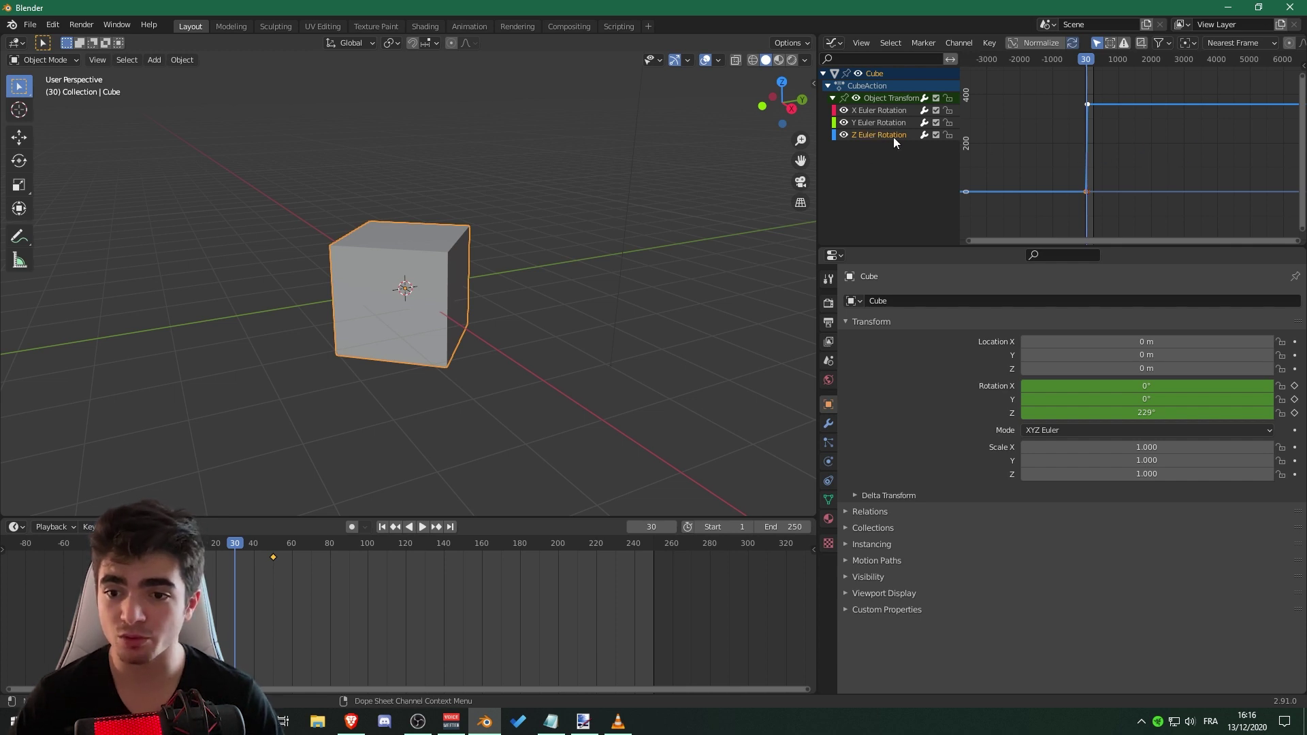
# - Enlarge the Graph Editor and add a Cycles modifier to the Z Euler Rotation curve
pyautogui.press('n')
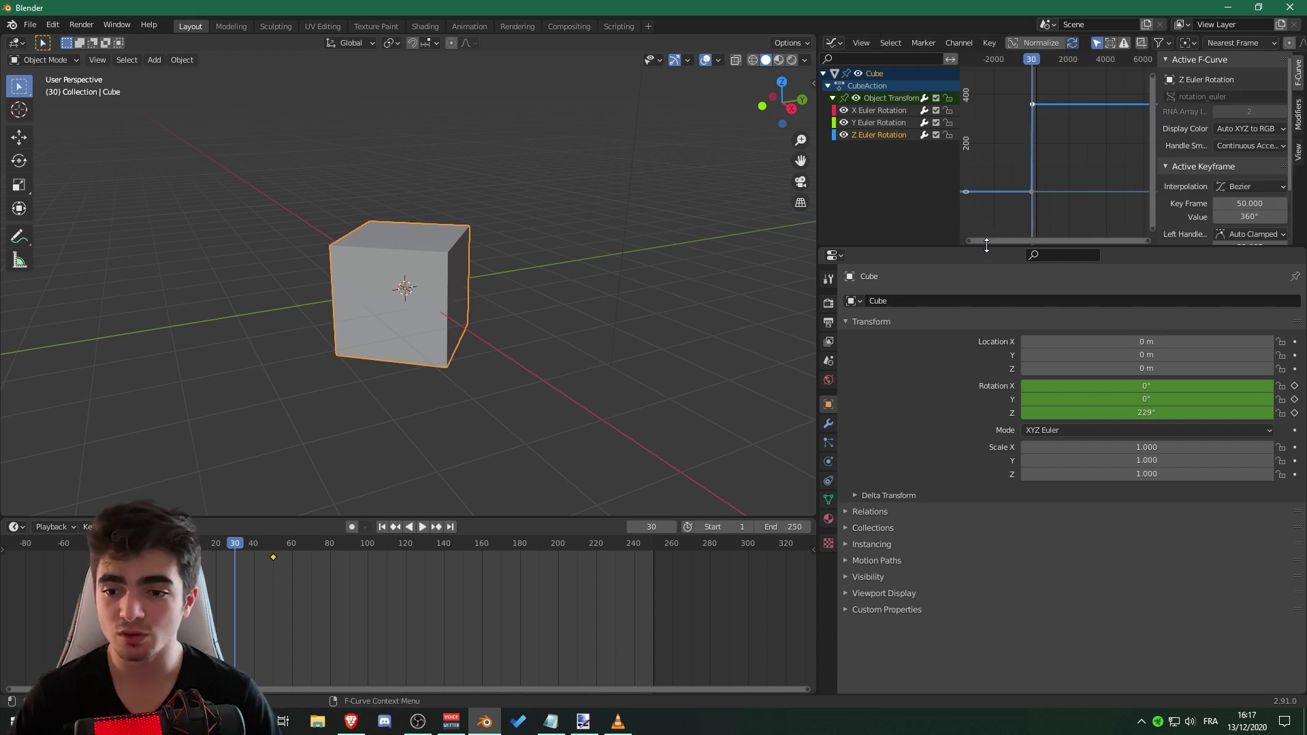
pyautogui.moveTo(987, 245); pyautogui.dragTo(986, 383)
pyautogui.click(1297, 115)
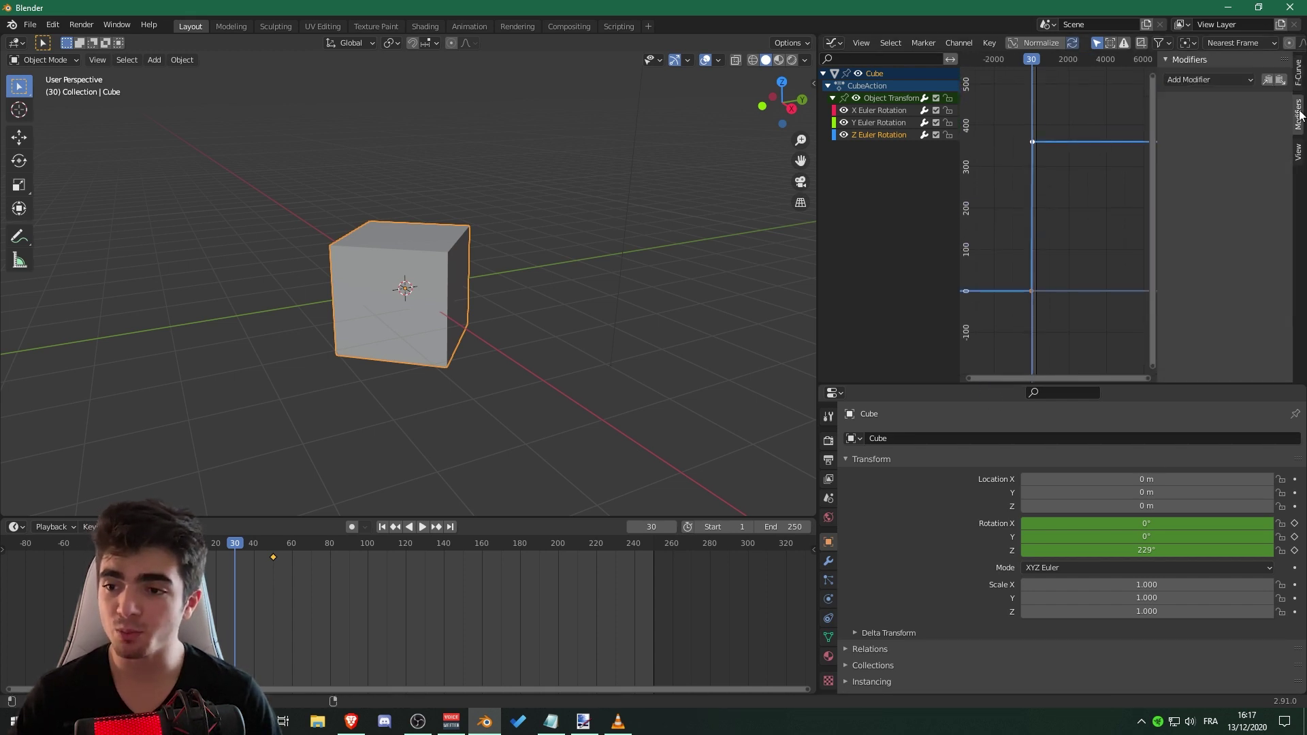
pyautogui.click(1208, 80)
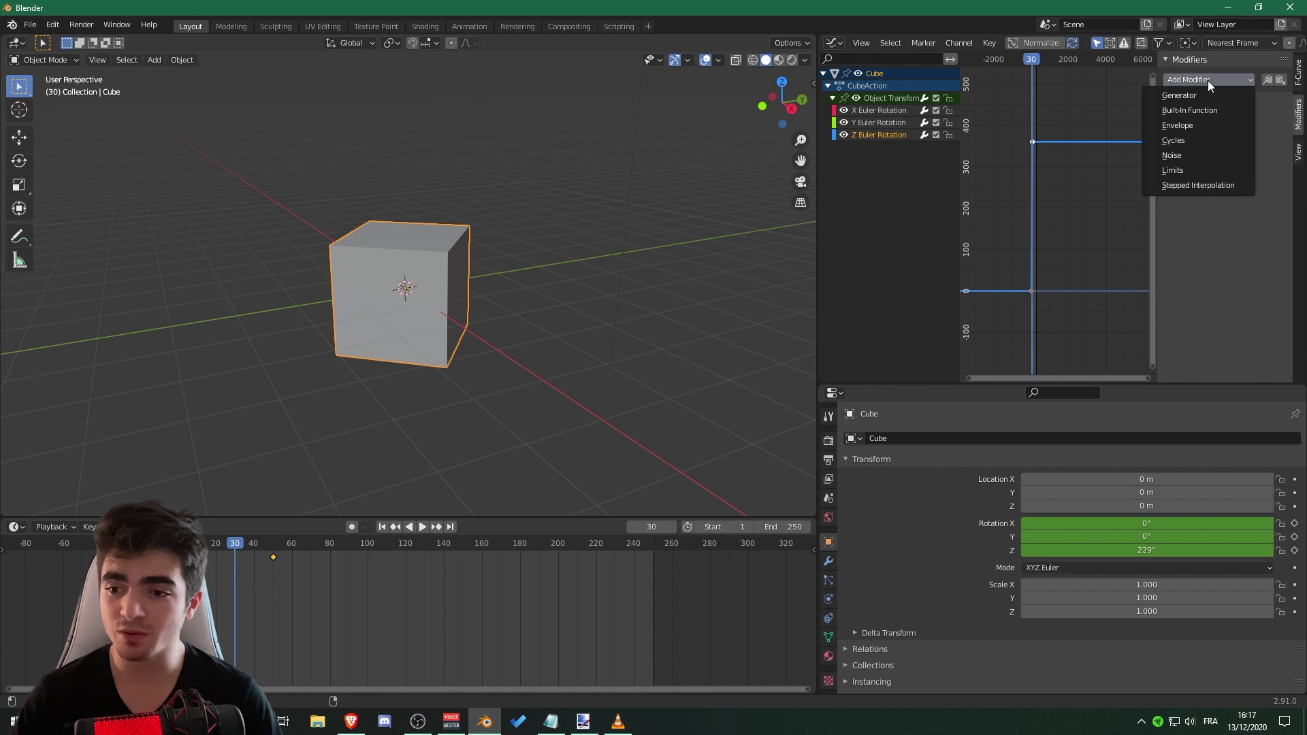
pyautogui.click(1187, 139)
pyautogui.keyDown('ctrl'); pyautogui.moveTo(1097, 194); pyautogui.dragTo(1080, 166, button='middle'); pyautogui.keyUp('ctrl')
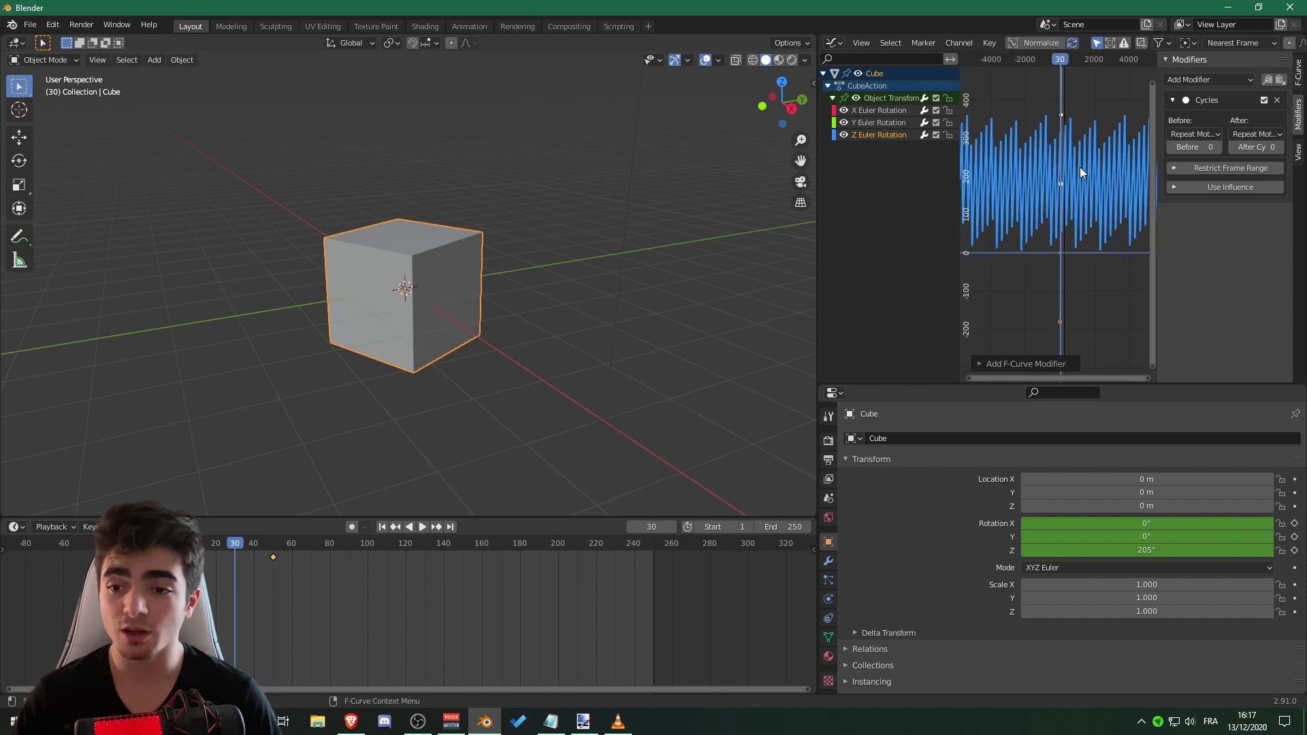
# - Play the animation from frame 1 to check the cube's repeating rotation
pyautogui.click(381, 526)
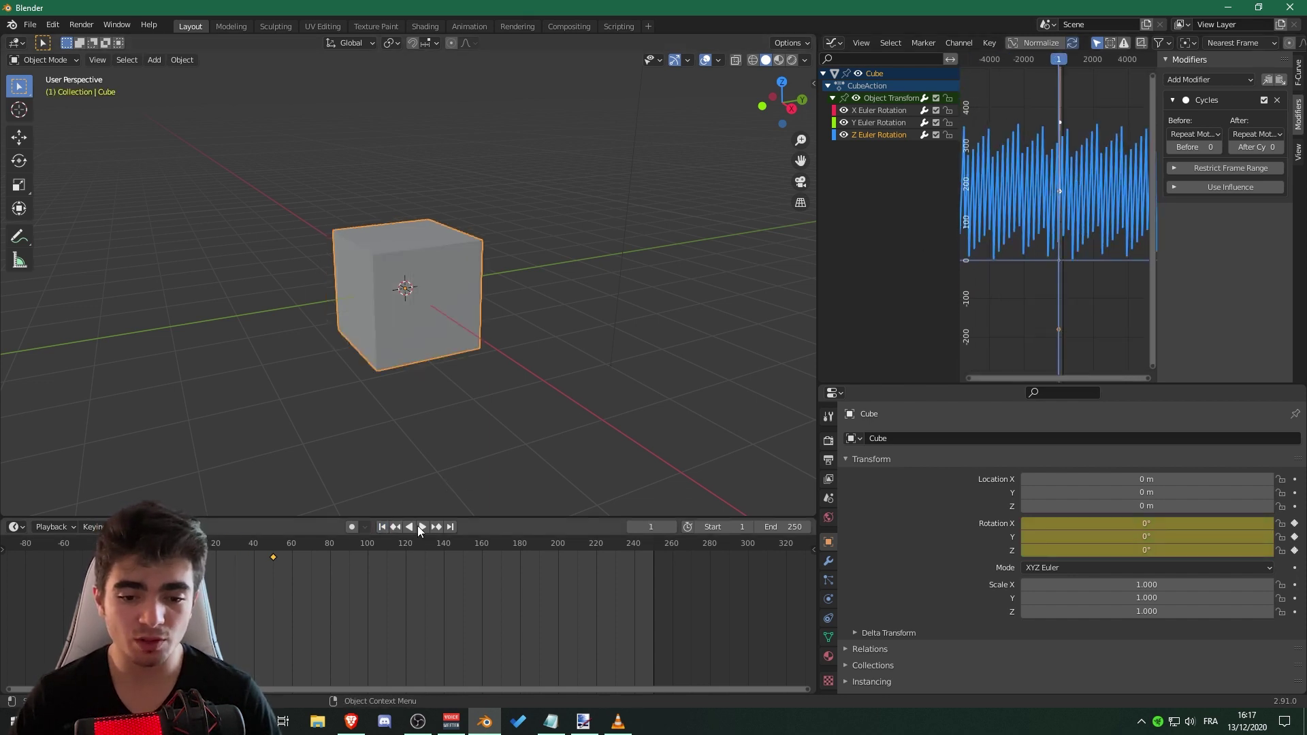
pyautogui.click(422, 526)
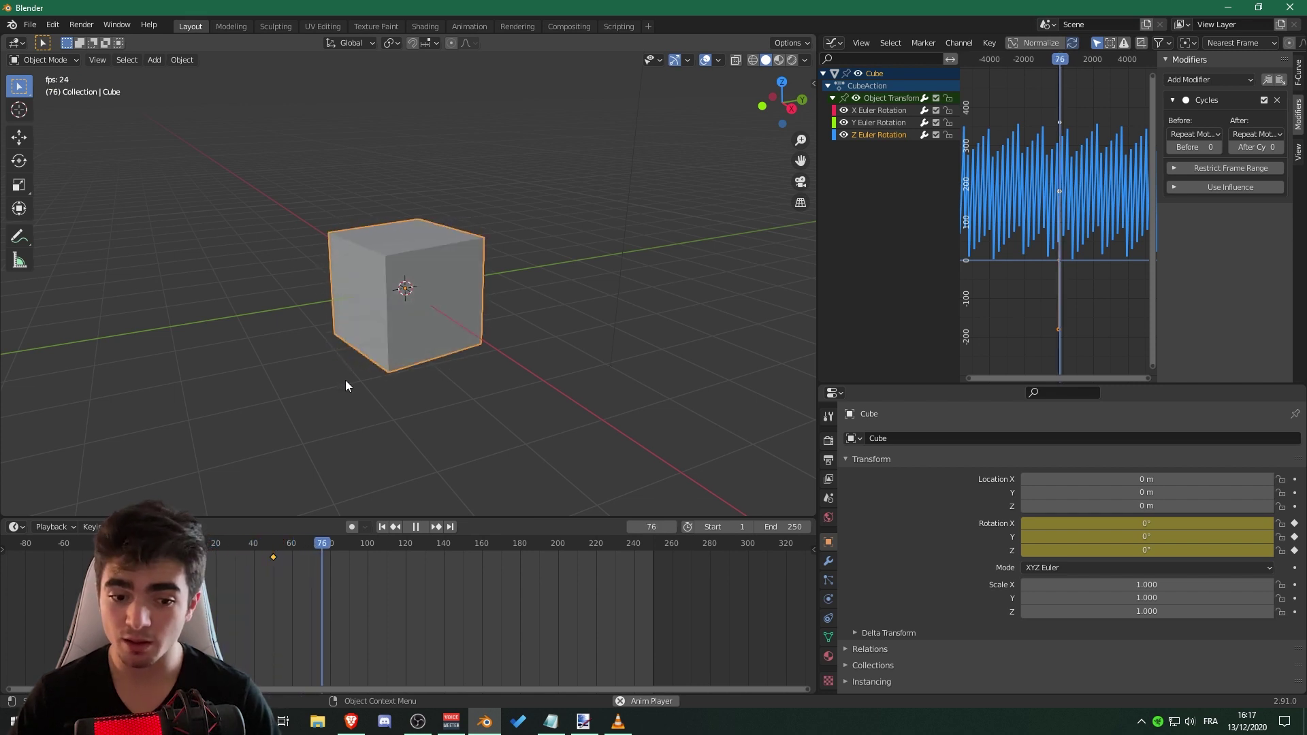
# - Examine the timeline far beyond the two keyframes during playback, and stop the animation
pyautogui.scroll(-10, 504, 602)
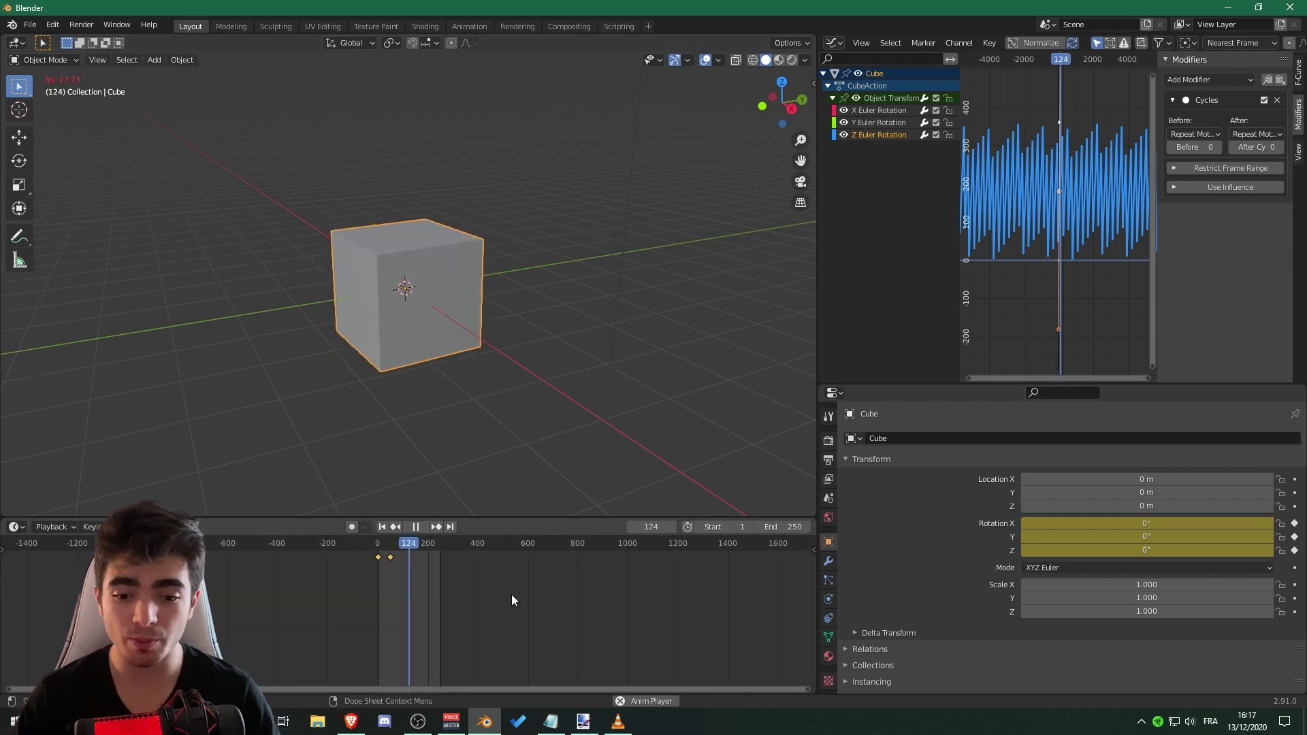
pyautogui.scroll(-5, 507, 603)
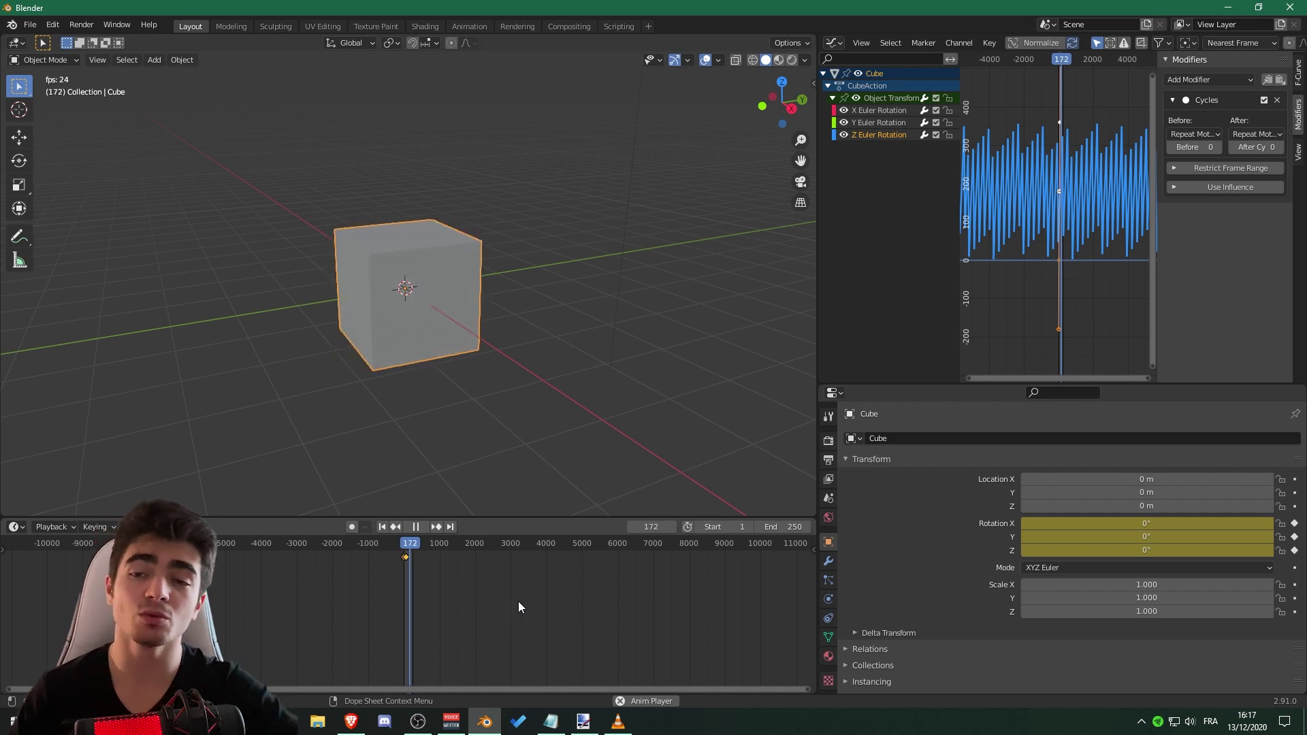
pyautogui.scroll(12, 446, 581)
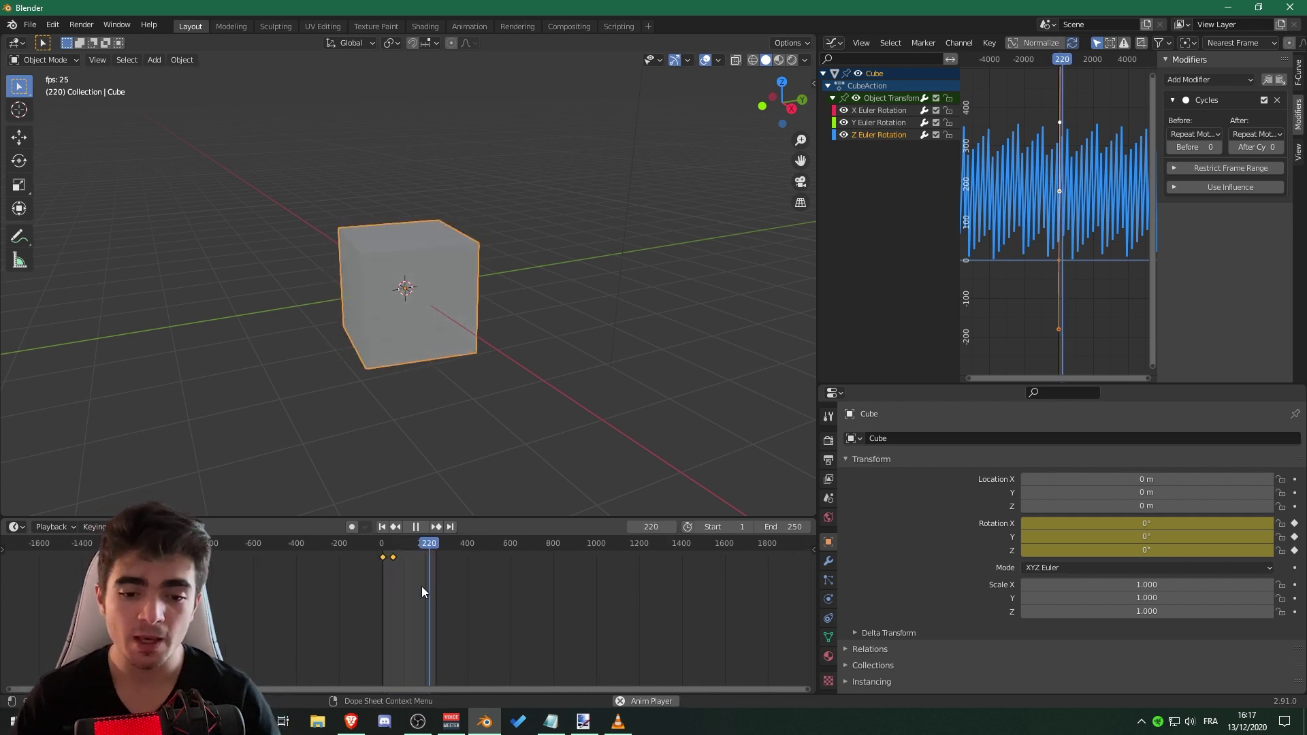
pyautogui.scroll(4, 376, 575)
pyautogui.press('Escape')
pyautogui.scroll(2, 378, 592)
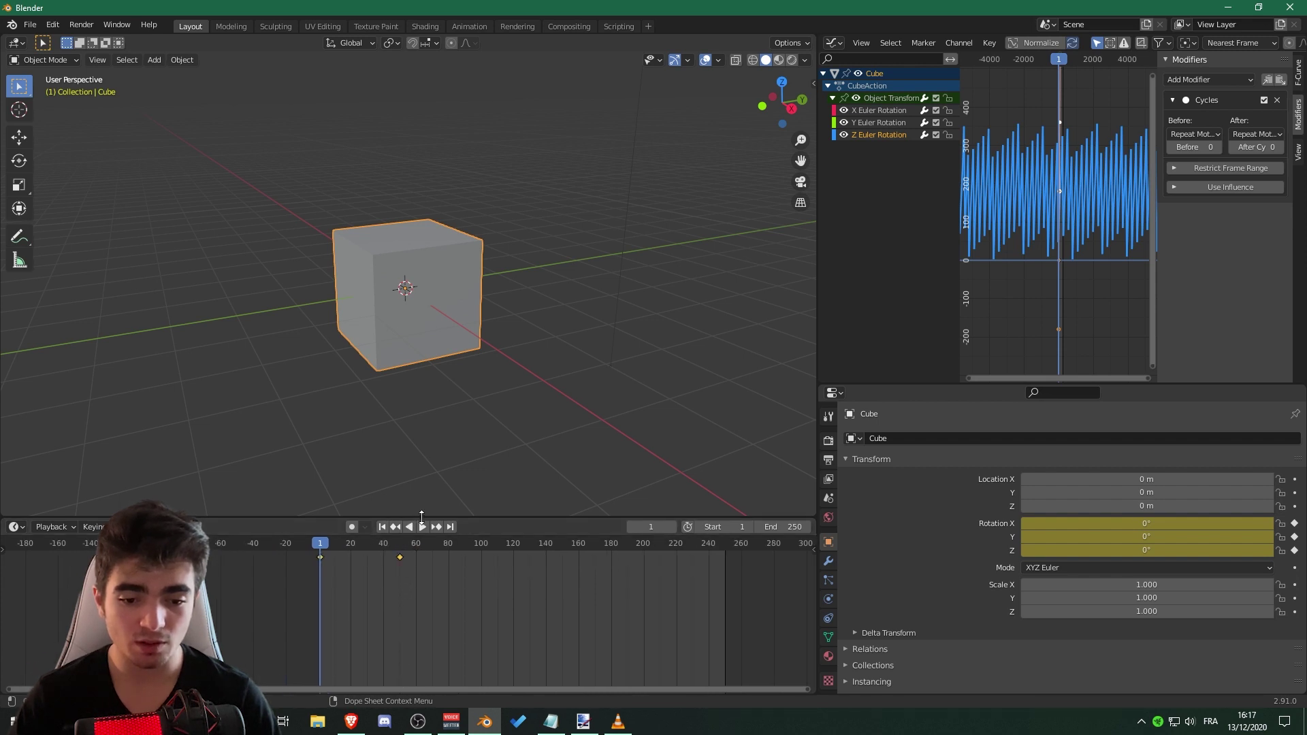
# - Replay the cube's rotation to check its speed between repeats, and return to frame 1
pyautogui.click(422, 526)
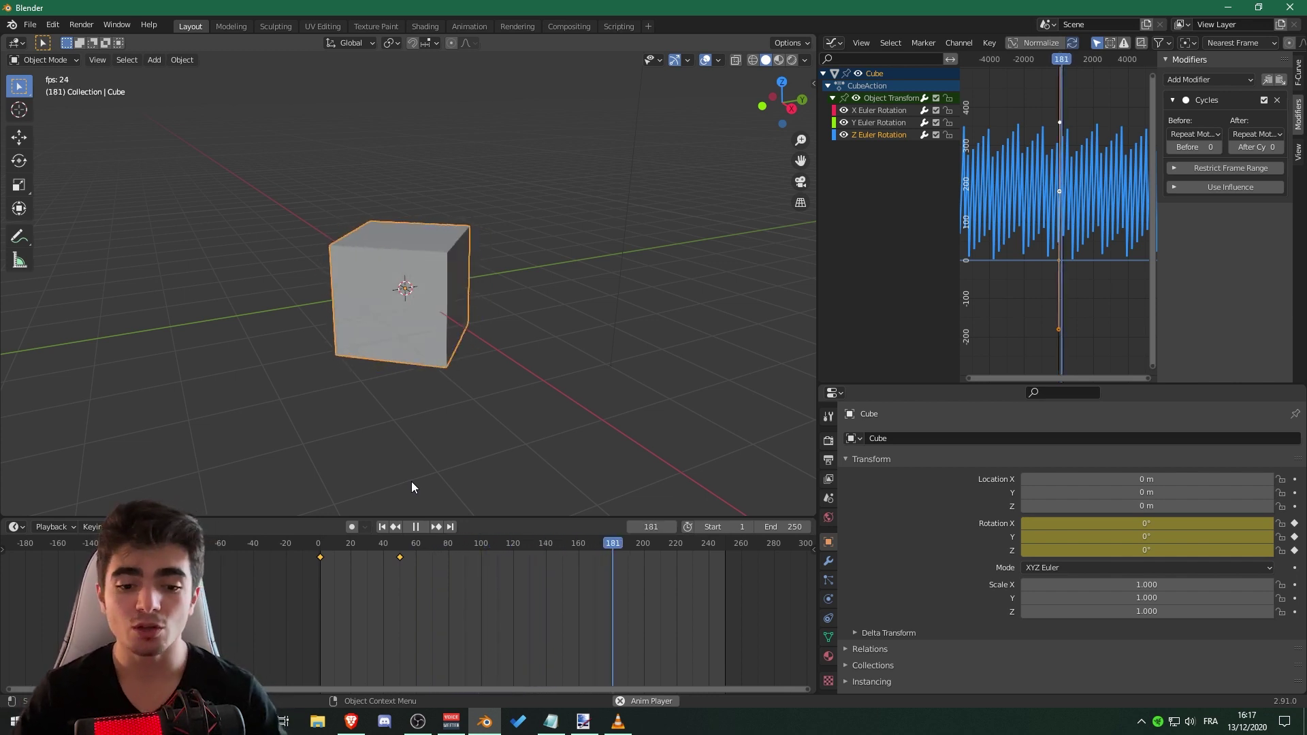
pyautogui.click(415, 526)
pyautogui.click(382, 526)
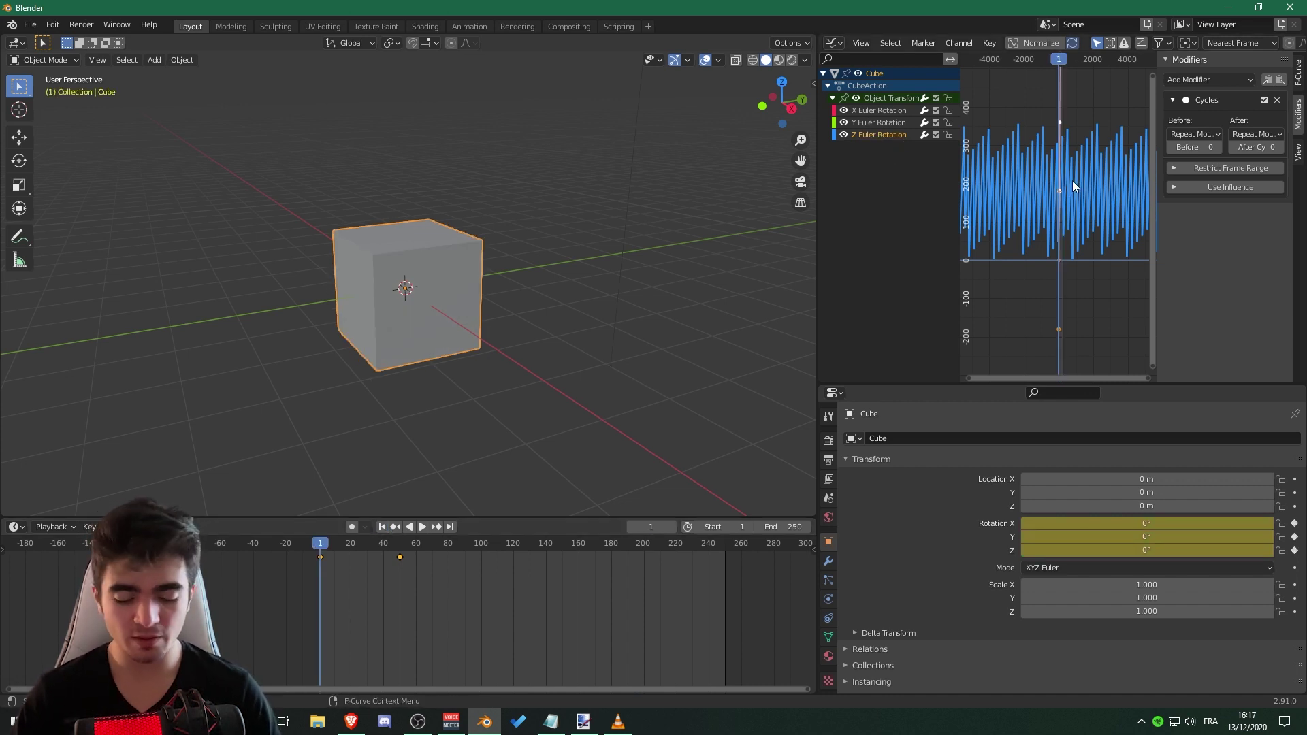
# - Set the selected rotation keyframes' handle type to Vector and play the animation from frame 1 to check the cube's motion
pyautogui.press('v')
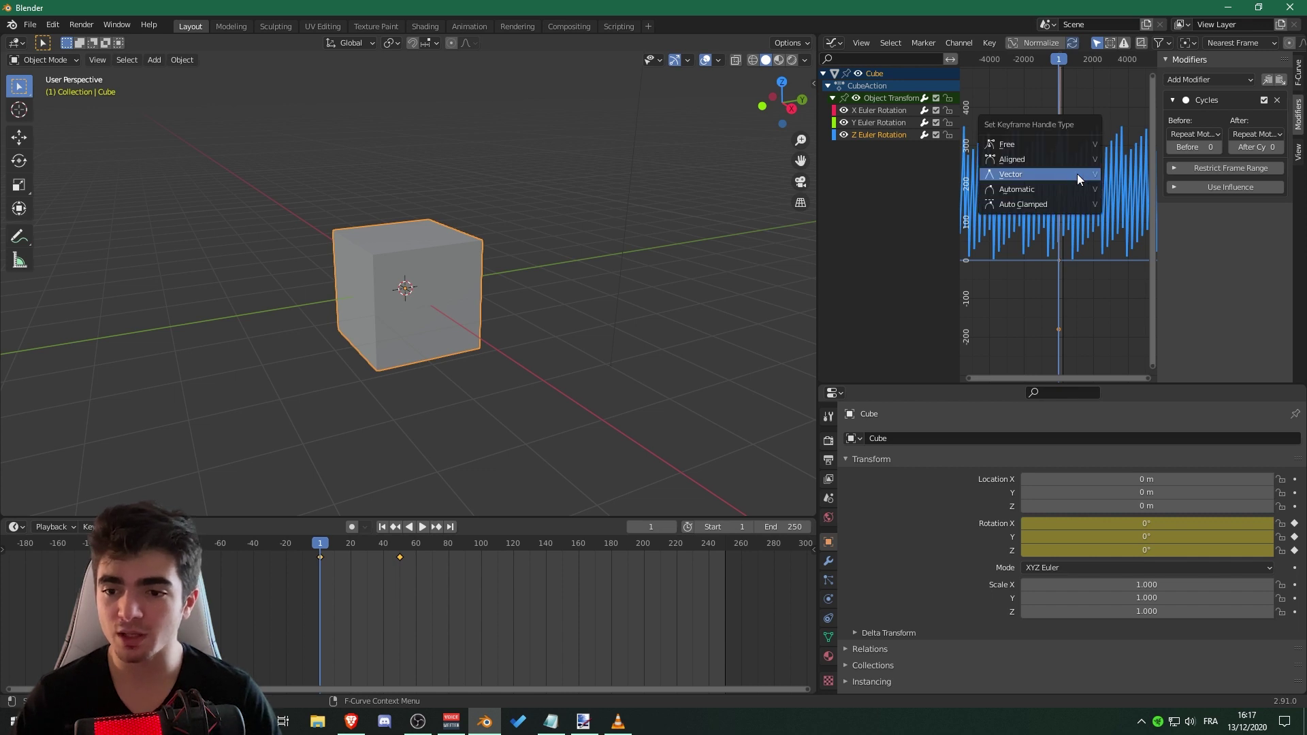
pyautogui.click(1004, 176)
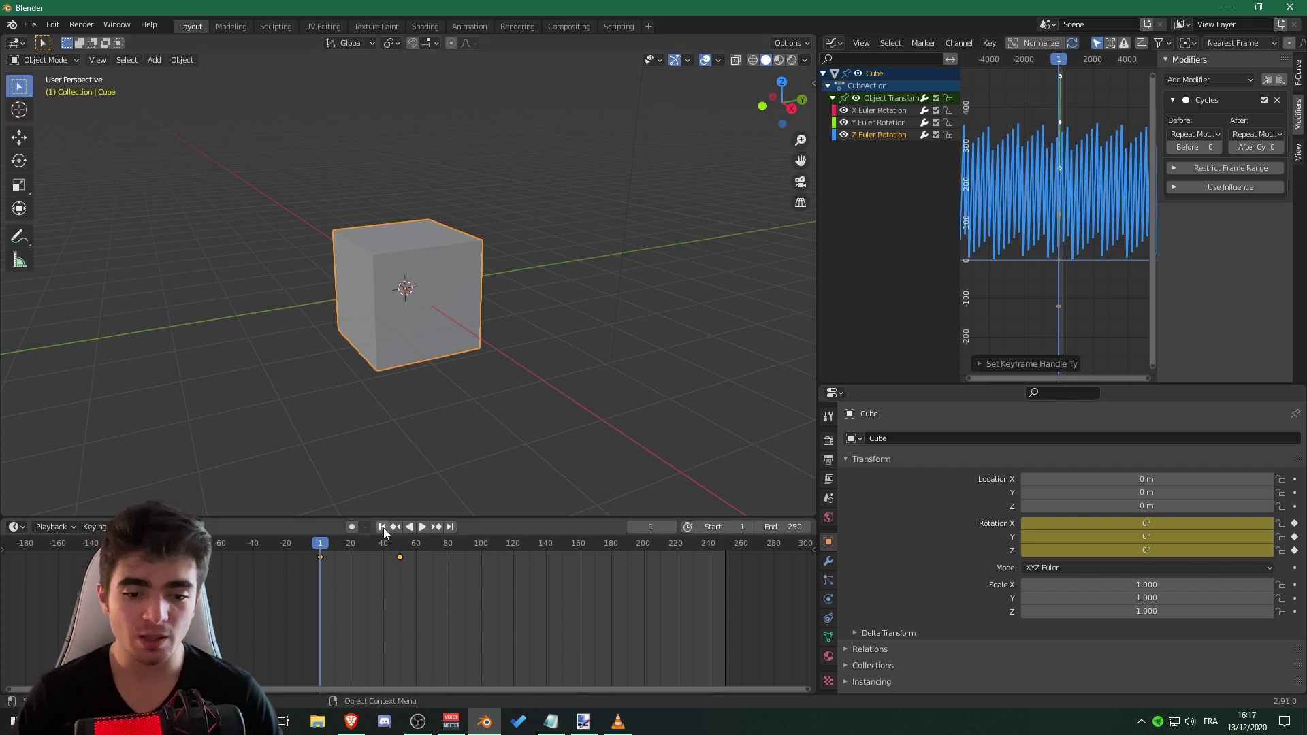
pyautogui.press('space')
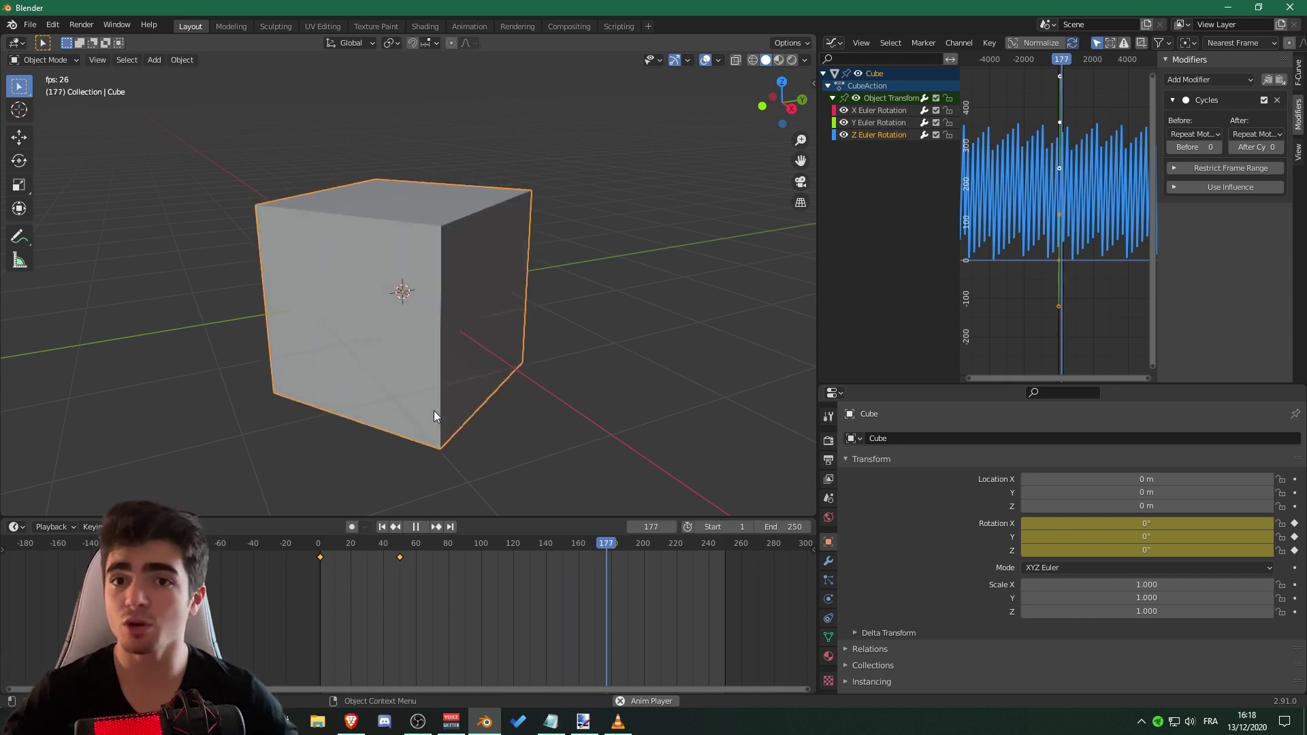
pyautogui.scroll(-2, 450, 619)
pyautogui.press('Escape')
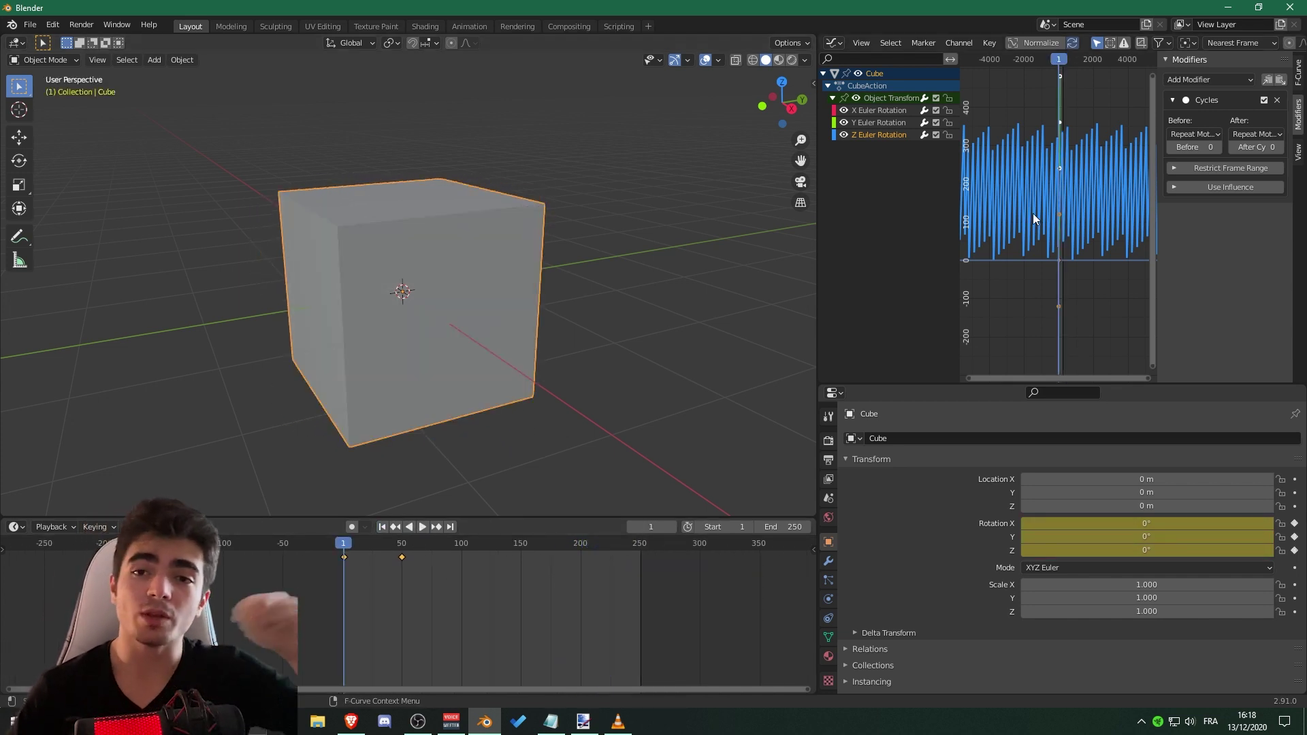